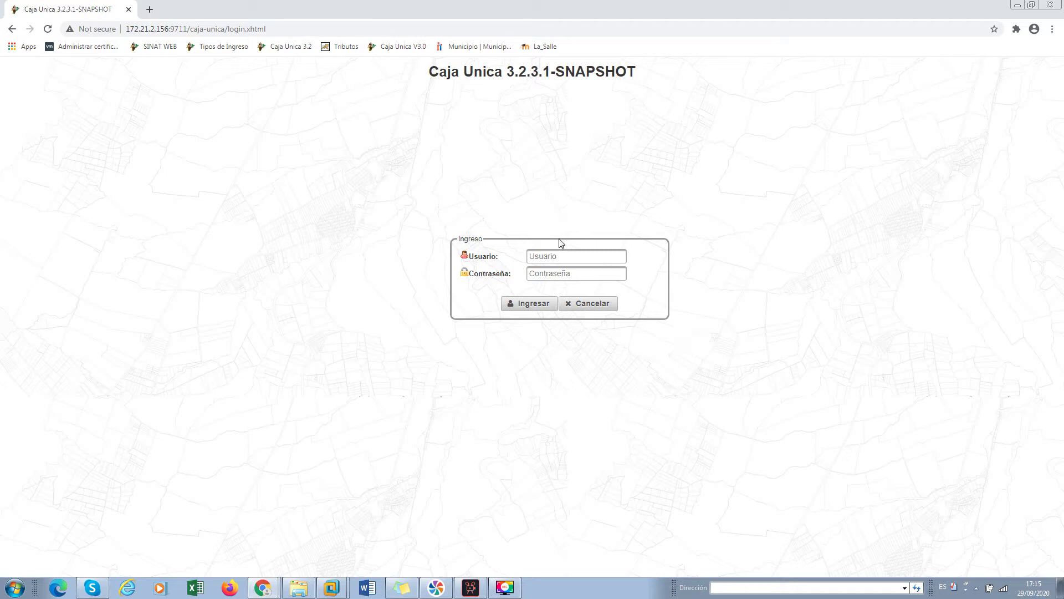
Reload the Caja Unica login page from the address bar
mouse_move(170, 29)
left_mouse_down()
mouse_move(126, 29)
mouse_move(172, 28)
left_mouse_up()
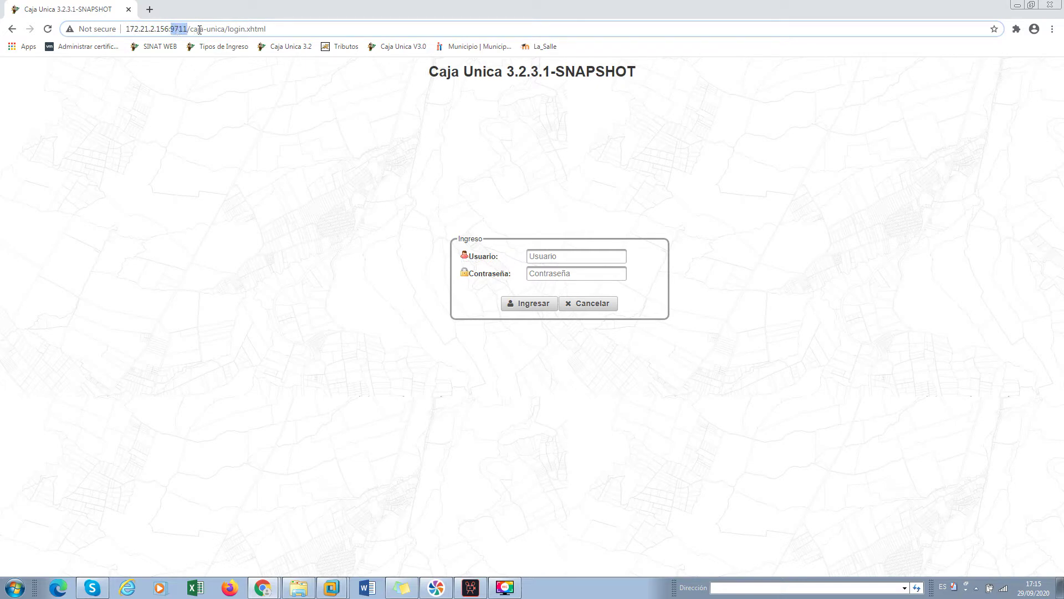
left_click(229, 28)
key("Return")
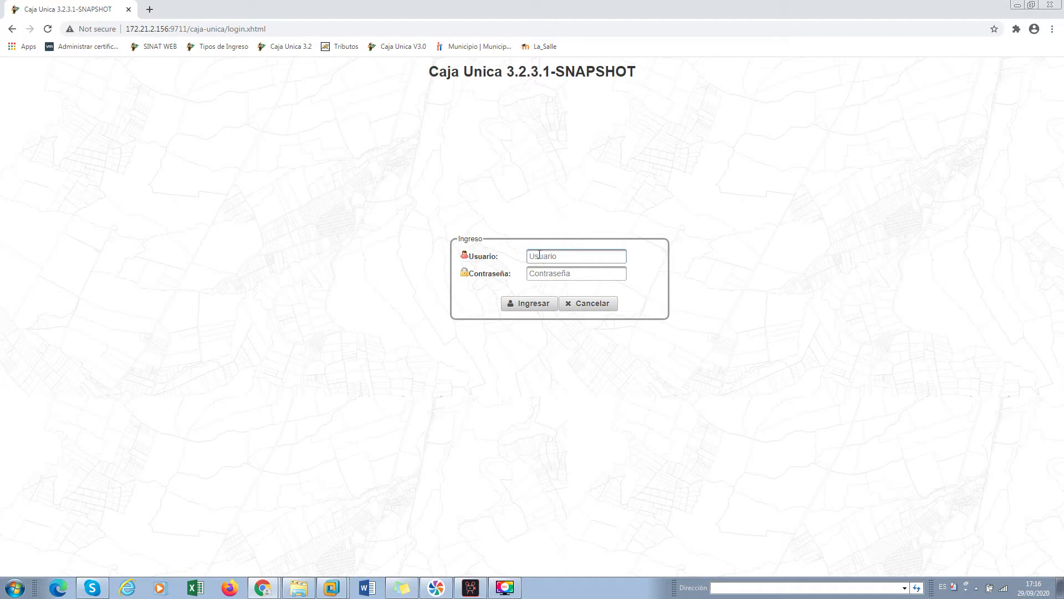
Log in with the username and account password to reach Consulta de Cuentas por Cobrar
left_click(534, 256)
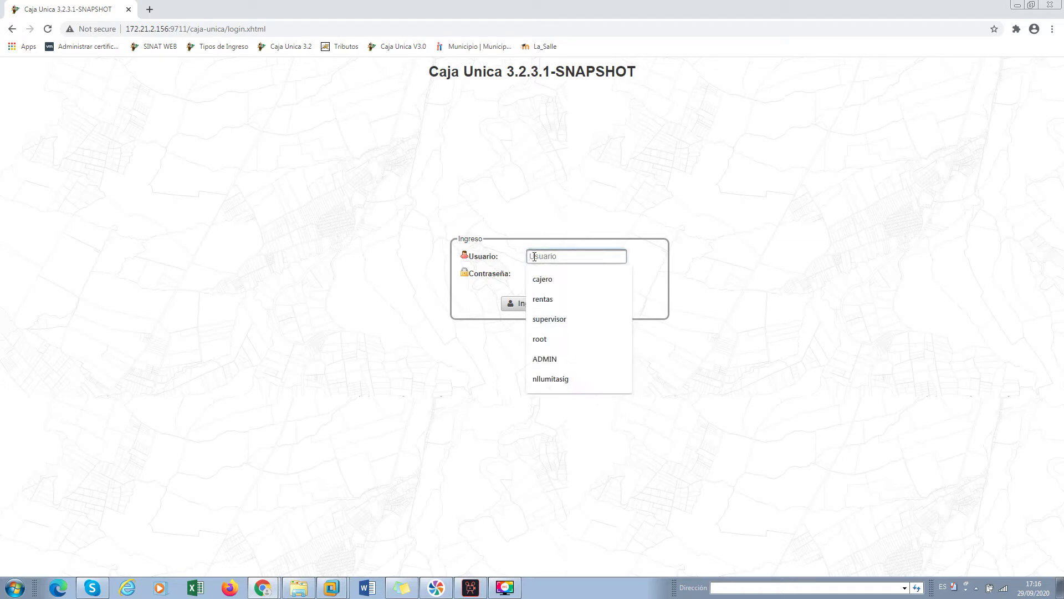
type("rentas")
key("Tab")
type("••••••")
key("Return")
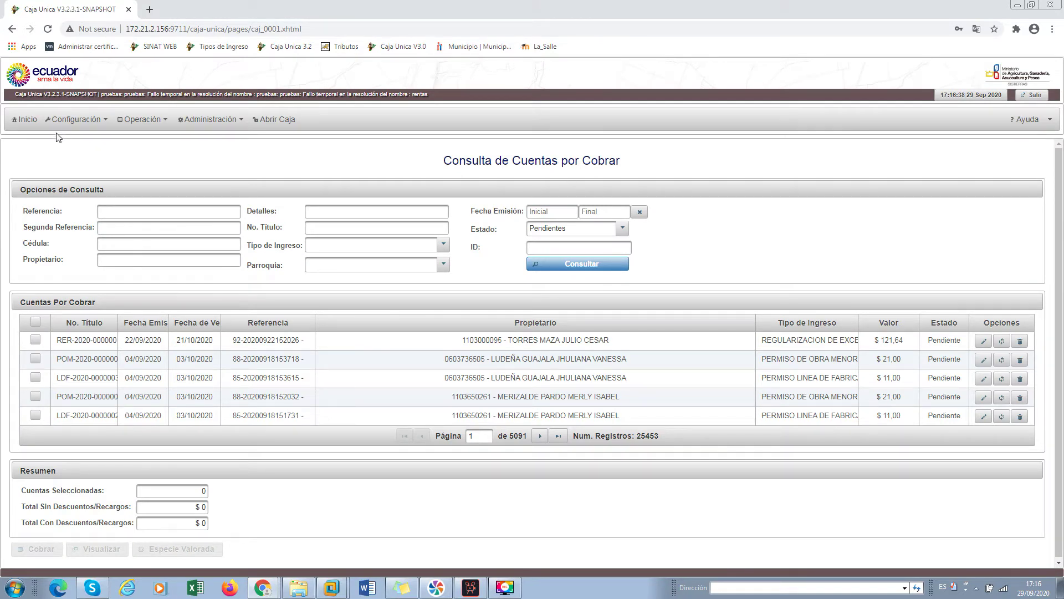
mouse_move(69, 126)
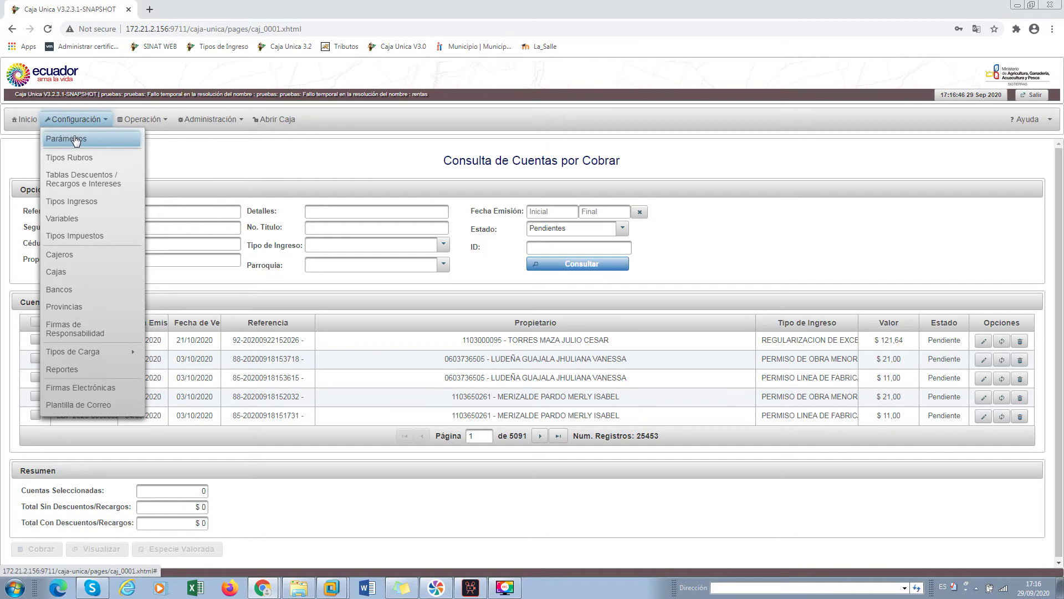
Open Configuración > Parámetros and look through its tax, file, e-invoicing, mail and miscellaneous settings
left_click(76, 140)
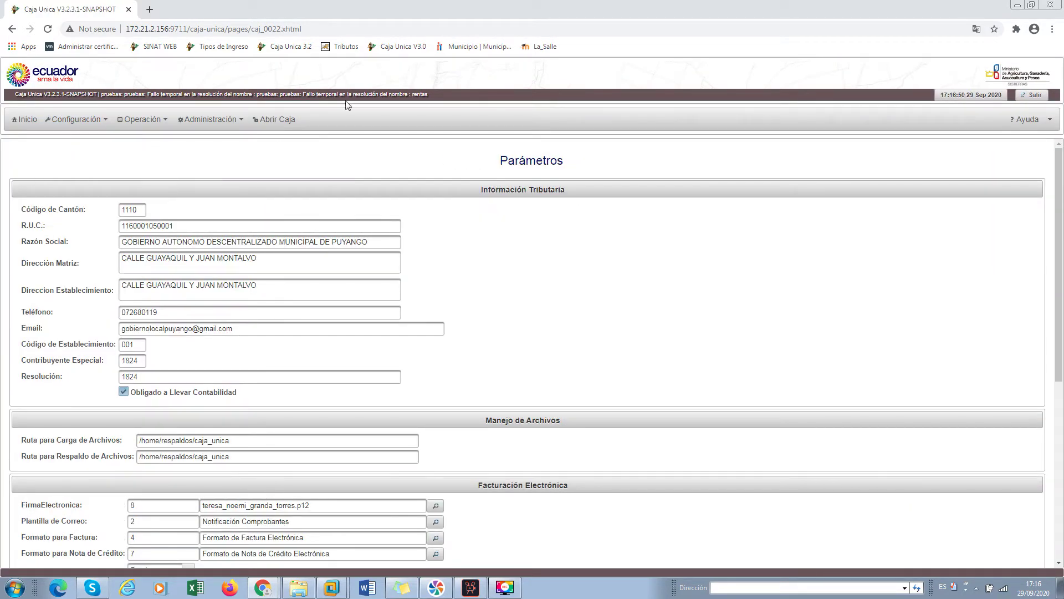
mouse_move(1061, 199)
left_mouse_down()
mouse_move(1061, 234)
mouse_move(1061, 211)
left_mouse_up()
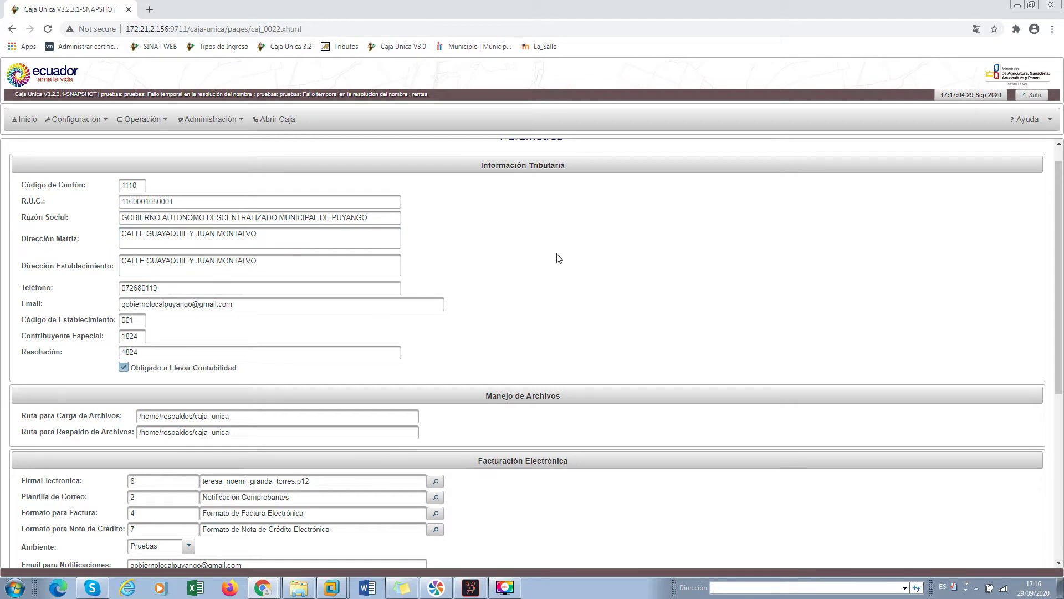
left_click_drag(1059, 303, 1061, 321)
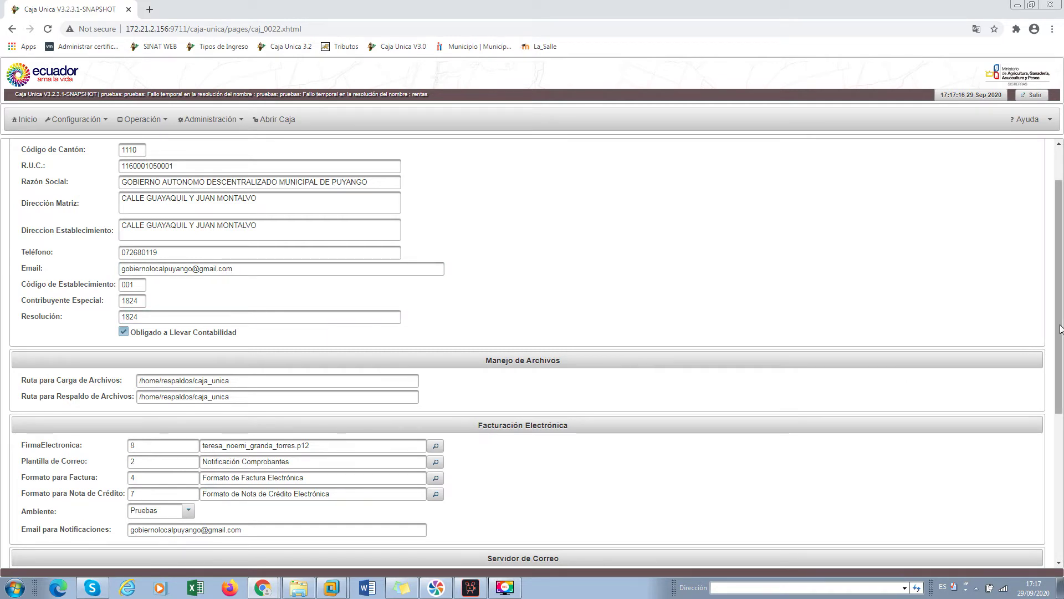
scroll(1060, 331, "down", 1)
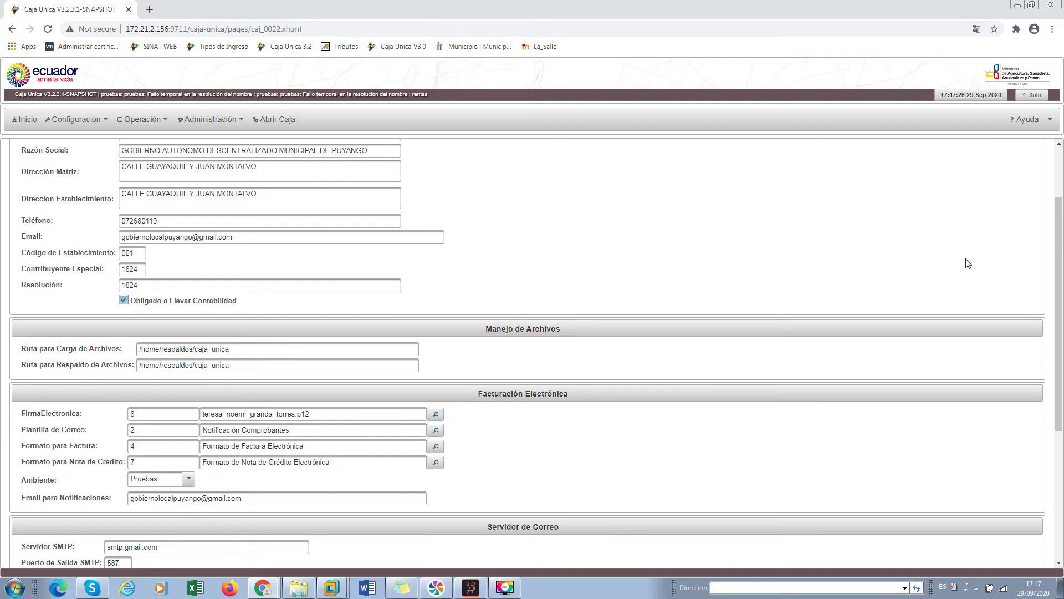
scroll(1061, 256, "down", 1)
scroll(1062, 256, "down", 1)
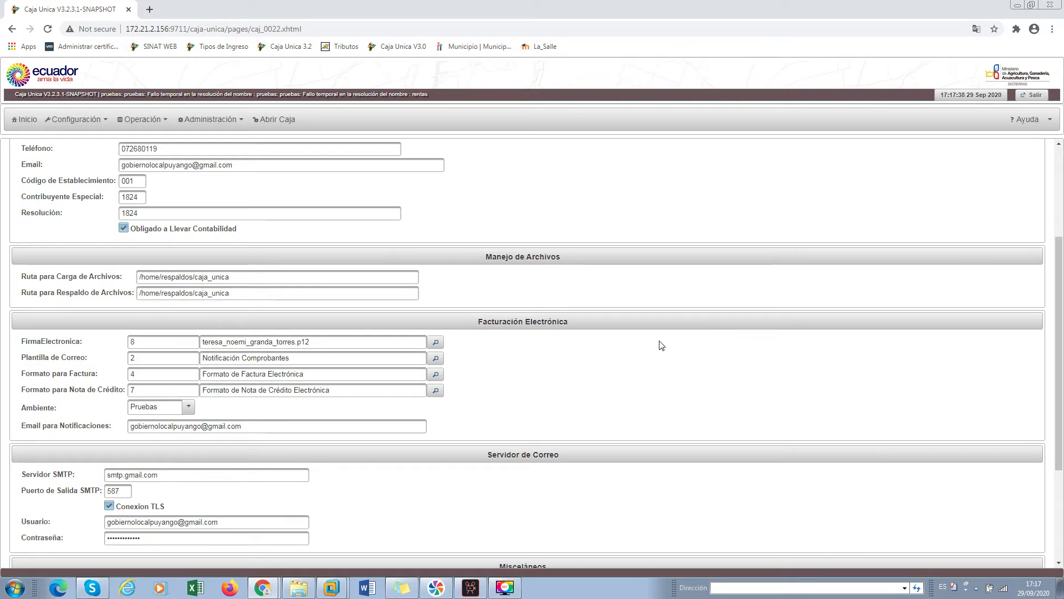
left_click_drag(1059, 346, 1061, 384)
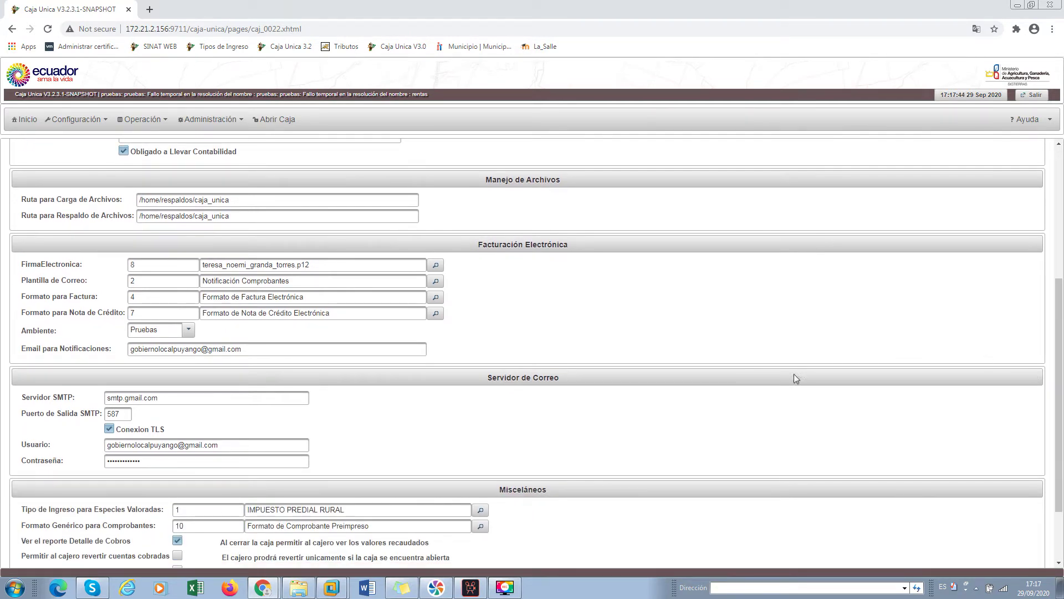
left_click_drag(1058, 315, 1062, 372)
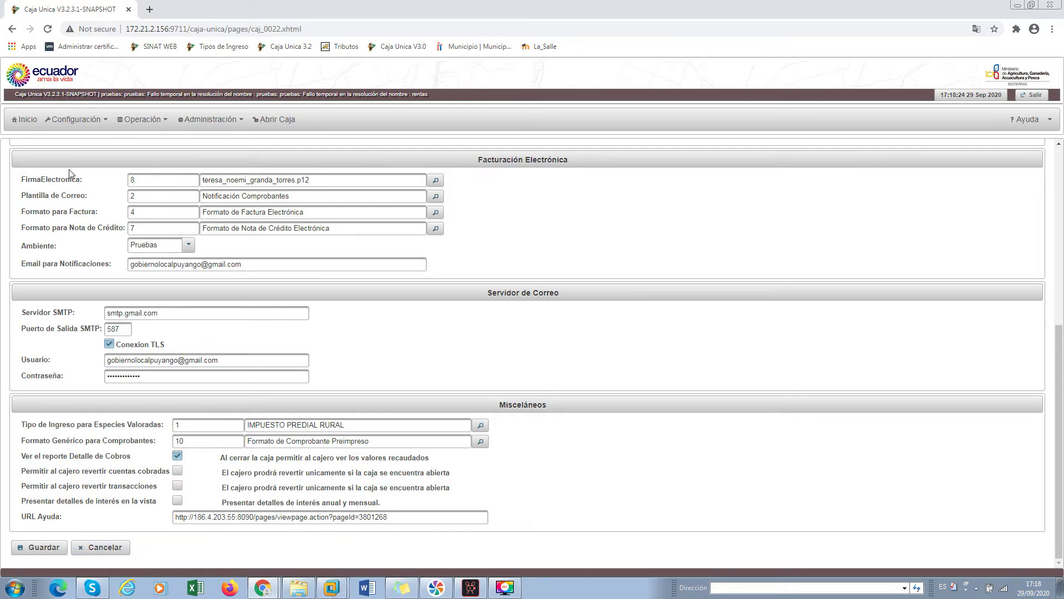
mouse_move(80, 127)
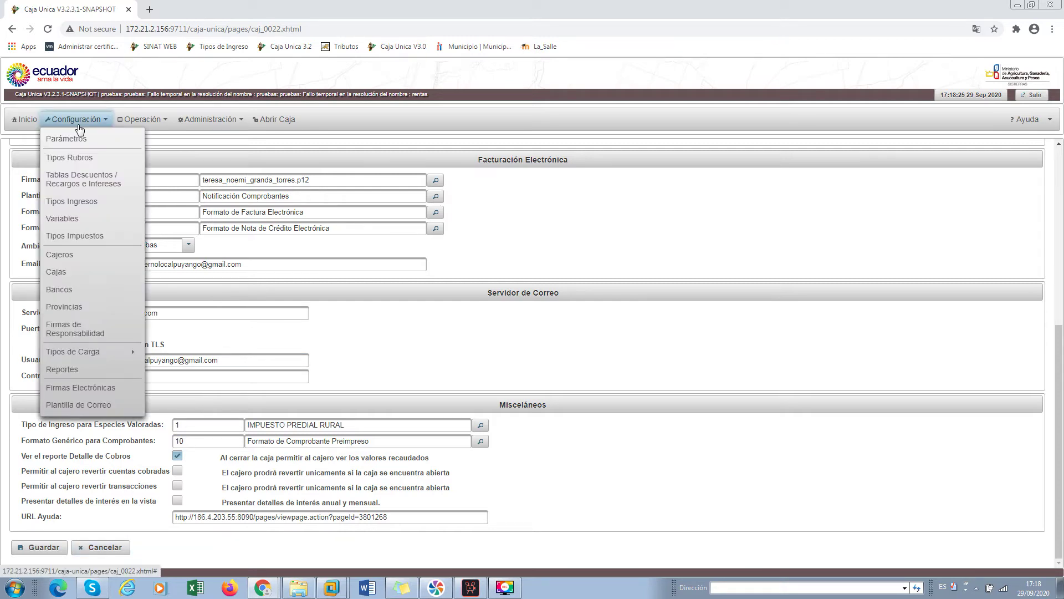
Open Tipos Rubros, page forward to page 3, and start a new Tipo de Rubro
left_click(81, 158)
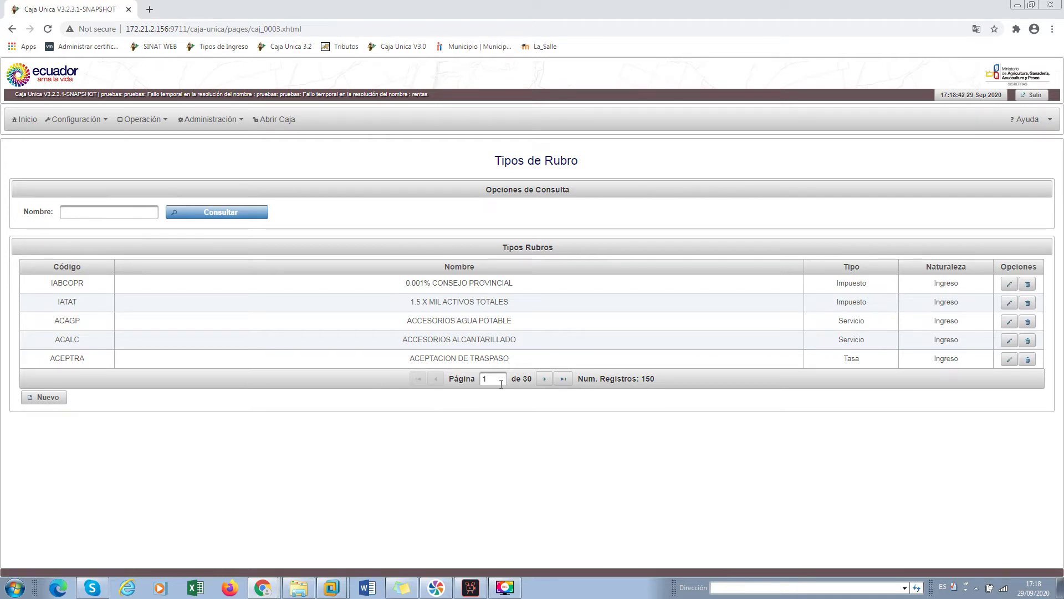
left_click(545, 379)
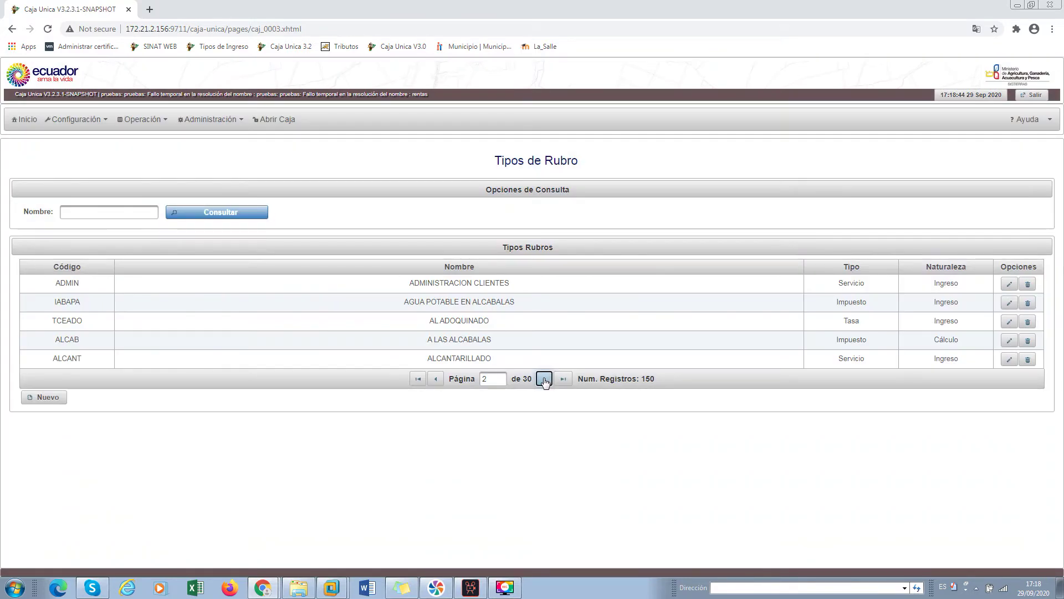
left_click(544, 380)
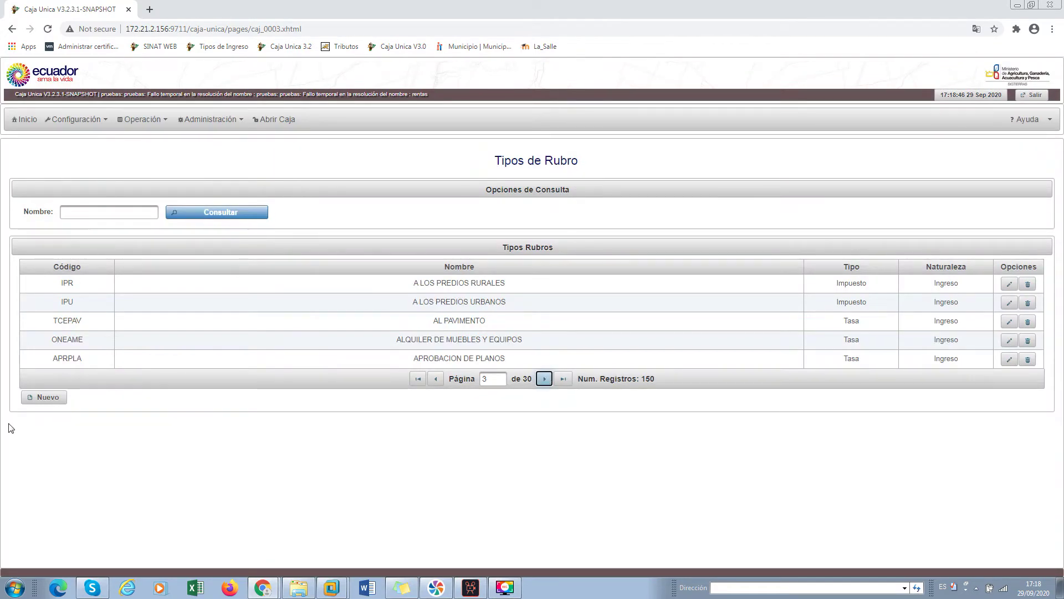
left_click(44, 398)
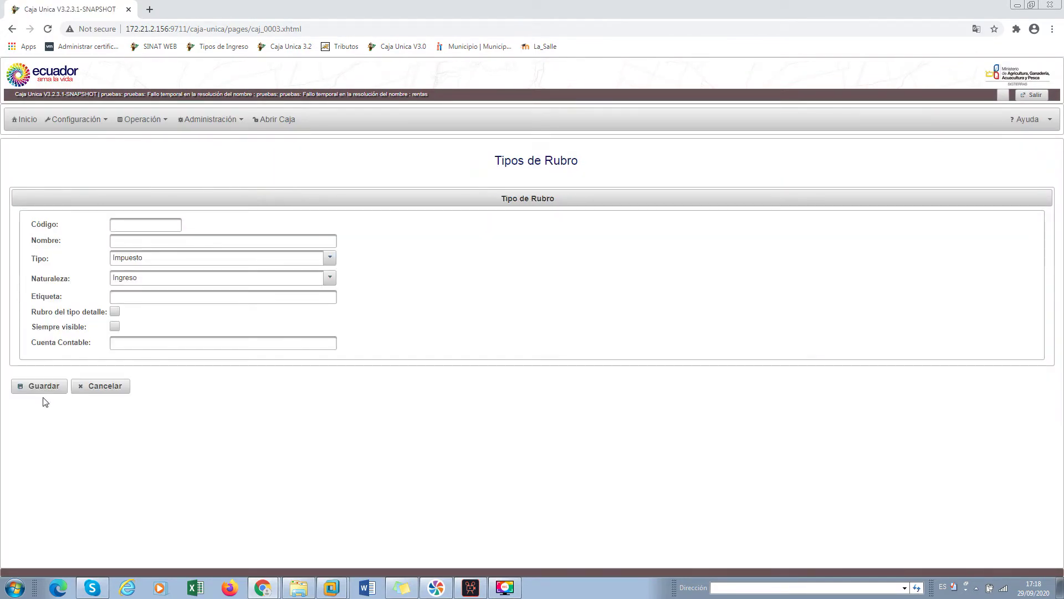
Enter code CERTICADO and name CERTIFICADO DE NO ADEUDAR for the new revenue item type
left_click(120, 227)
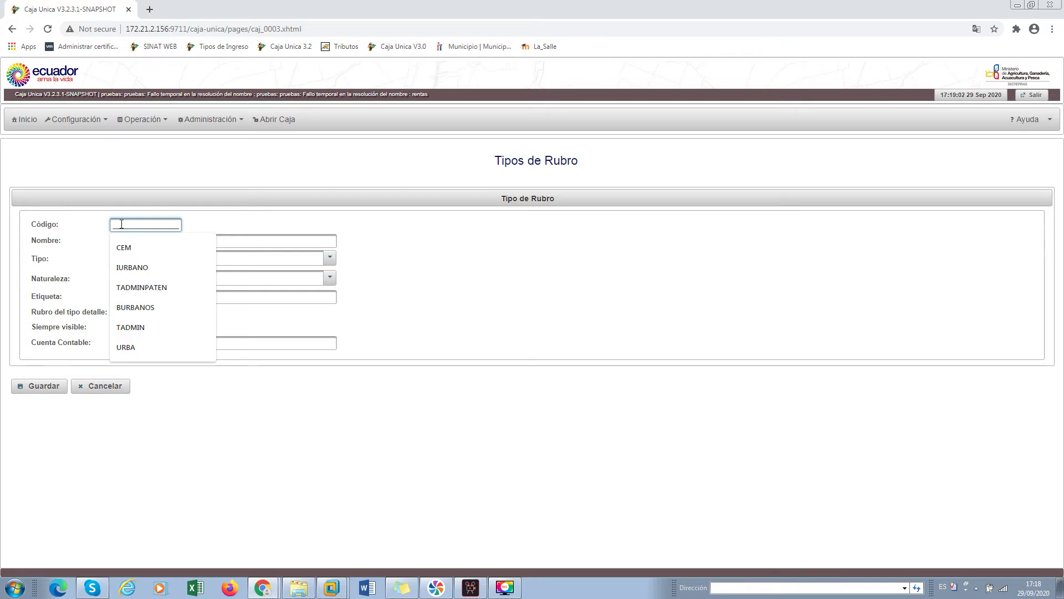
type("cem")
type("rticado")
left_click(222, 240)
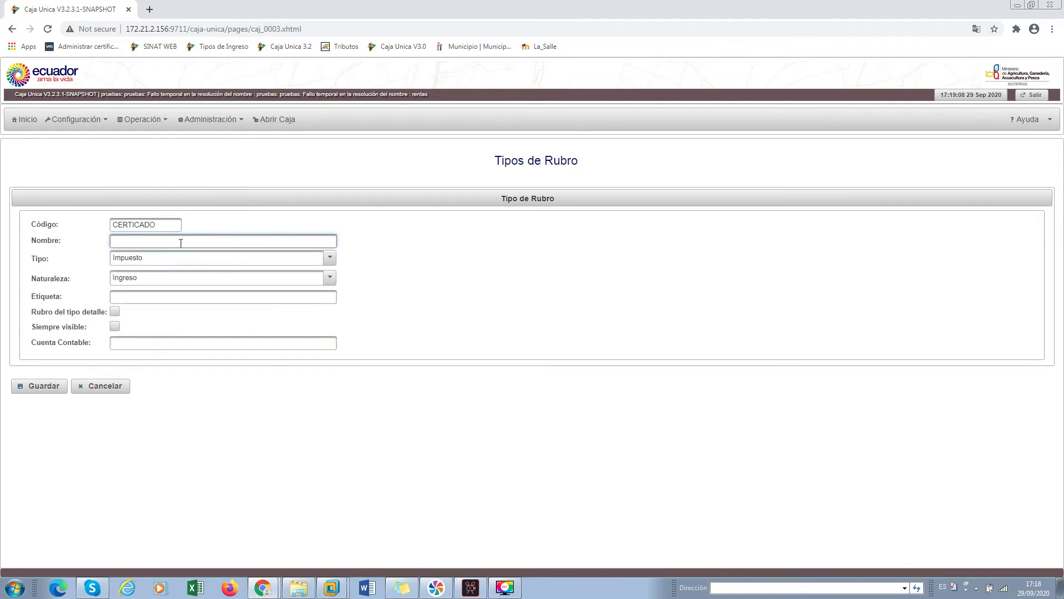
type("c")
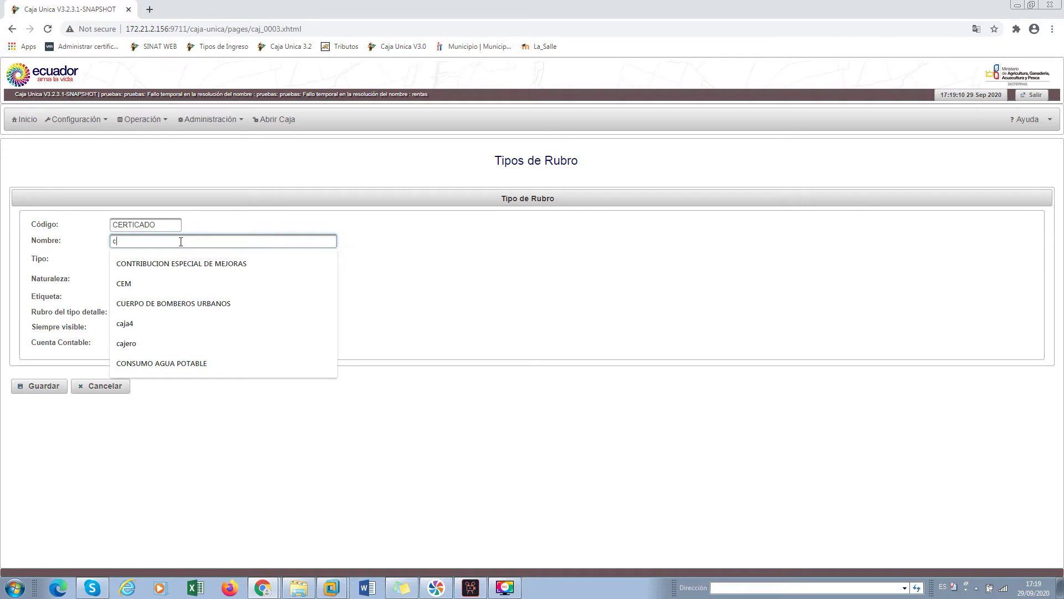
type("ertifi")
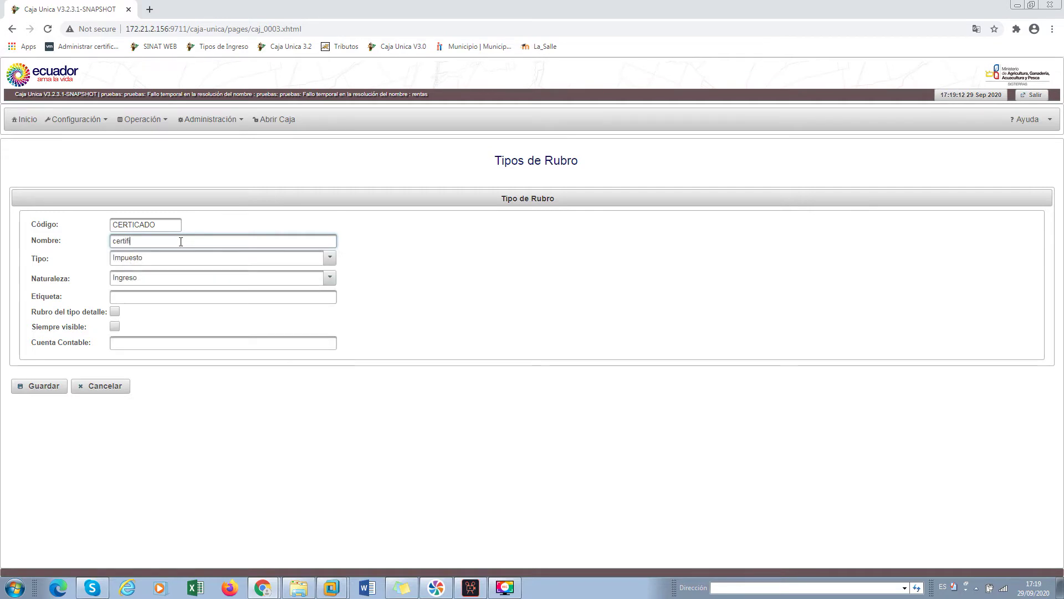
type("cado de no adeudar")
key("Tab")
Set the item type to Otro and keep the nature as Ingreso
left_click(207, 259)
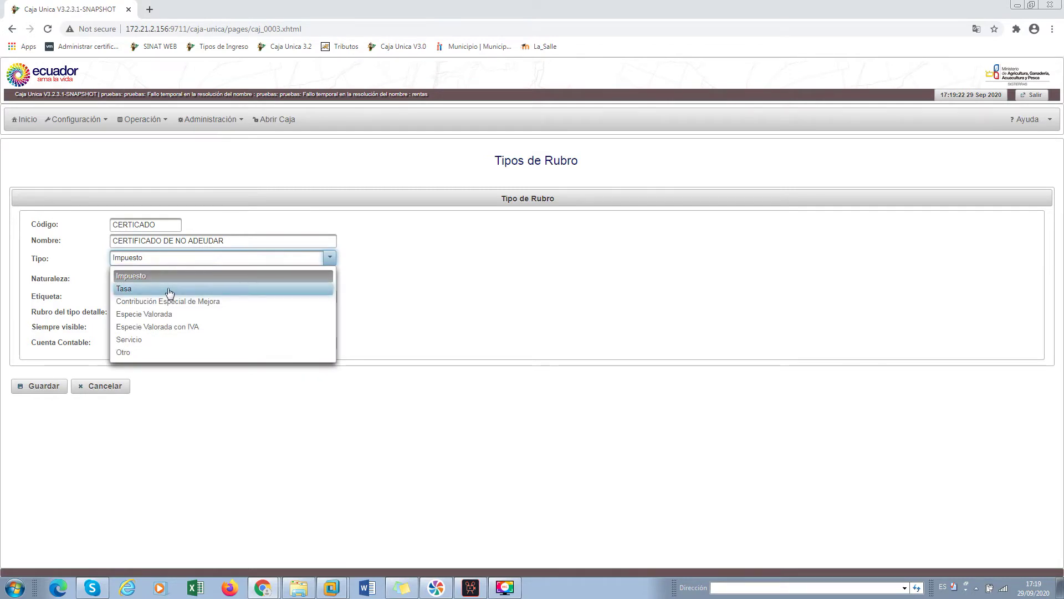
left_click(146, 353)
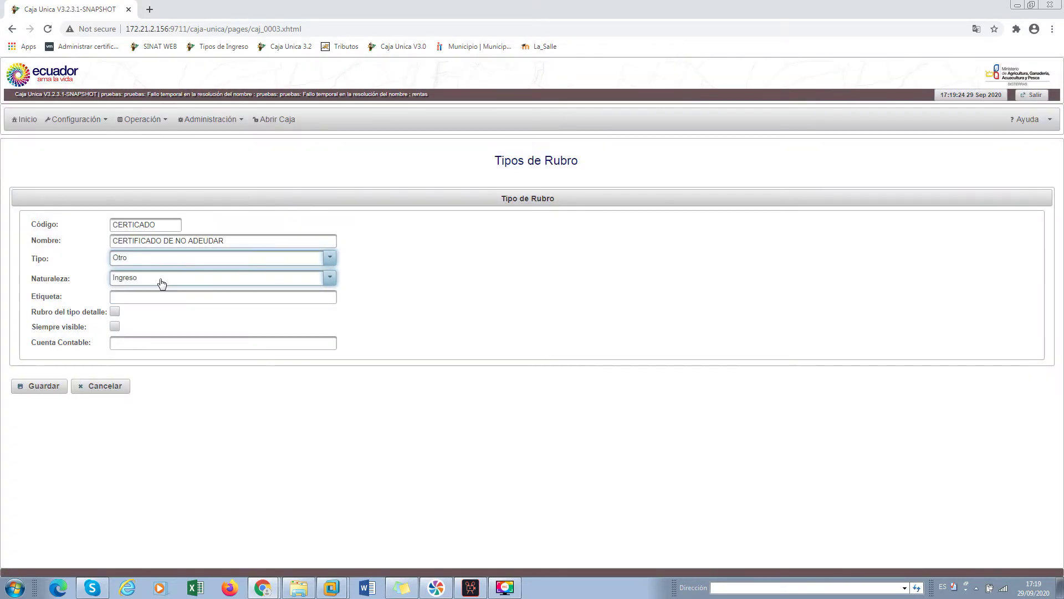
left_click(161, 283)
left_click(162, 283)
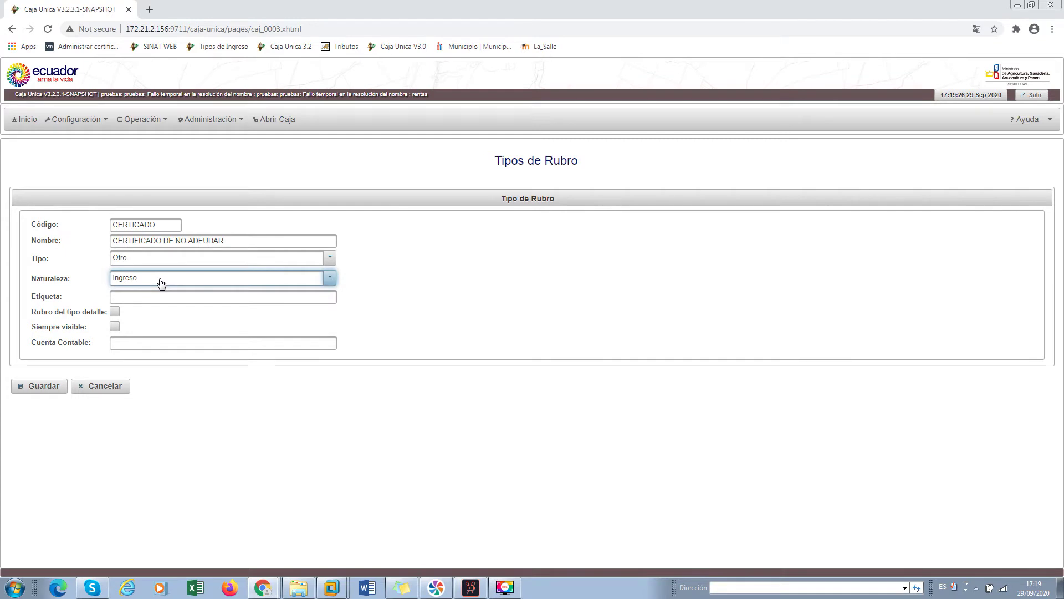
left_click(161, 283)
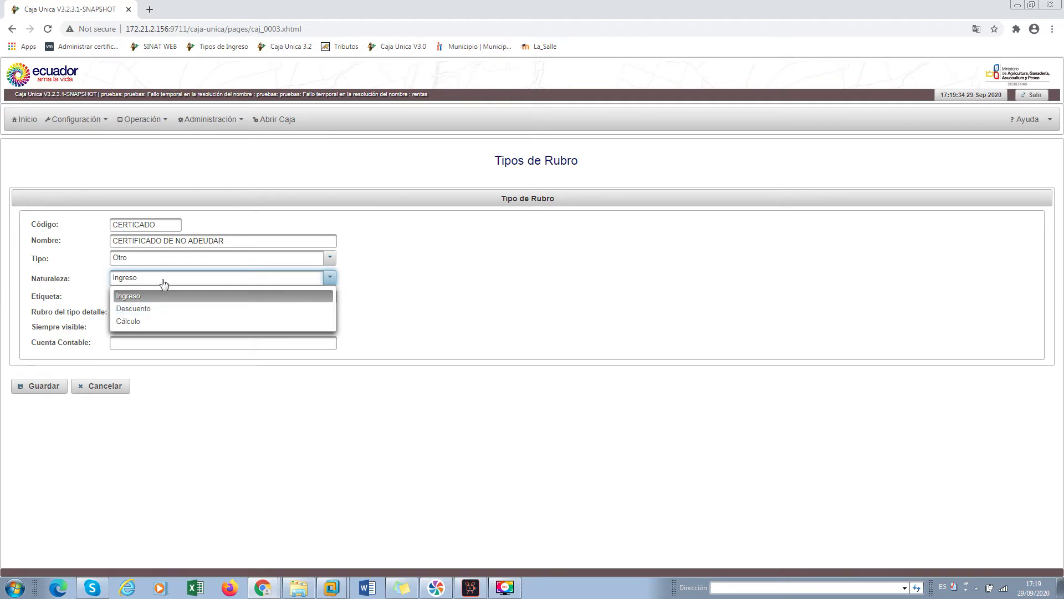
left_click(163, 282)
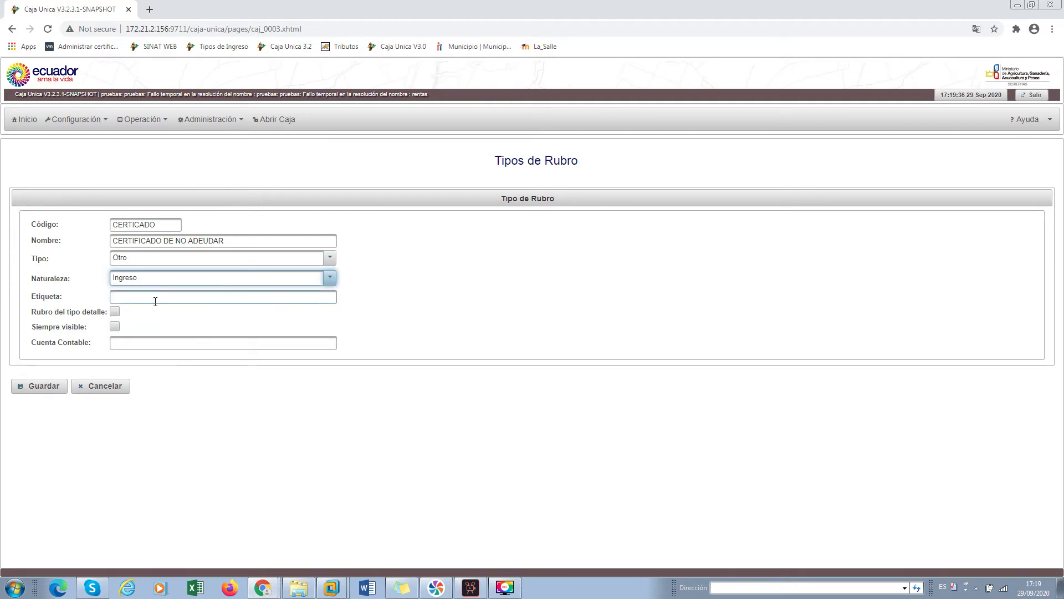
Fill the label with CERTIFICADO DE NO ADEUDAR and save the receivable type
left_click(154, 302)
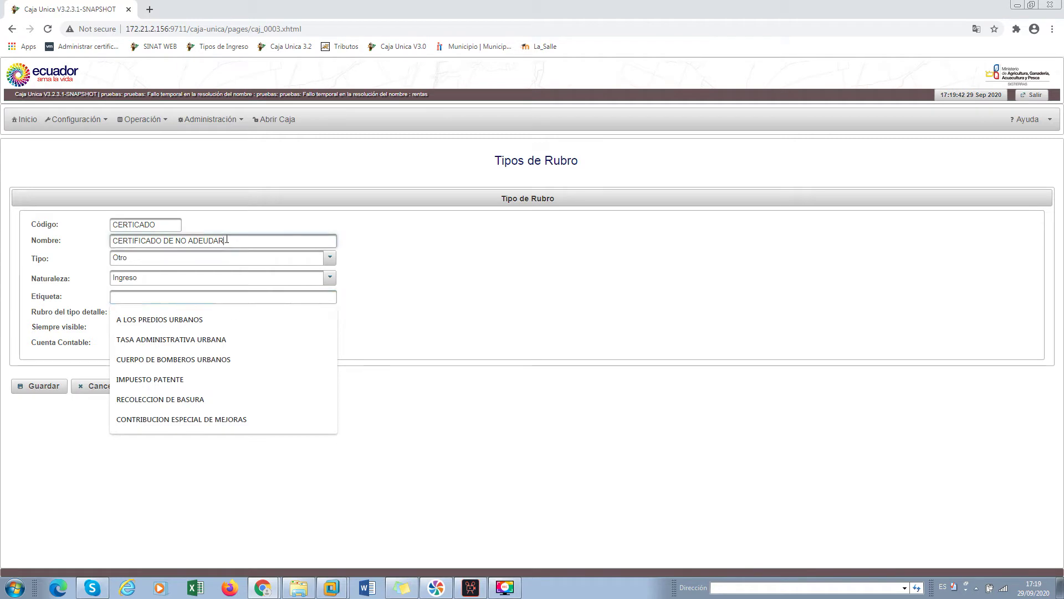
triple_click(135, 241)
key("ctrl+c")
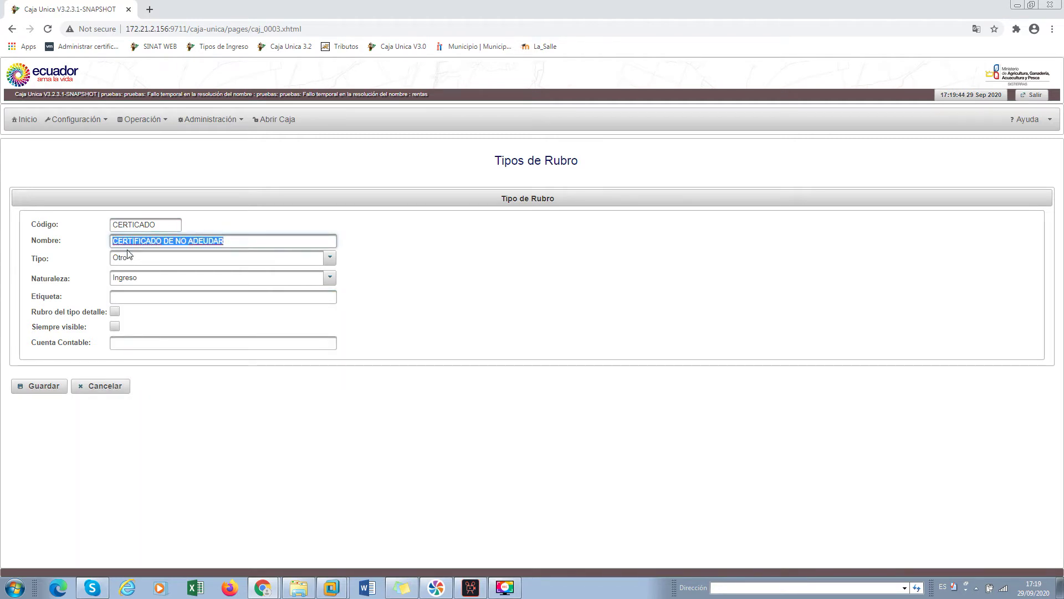
left_click(129, 295)
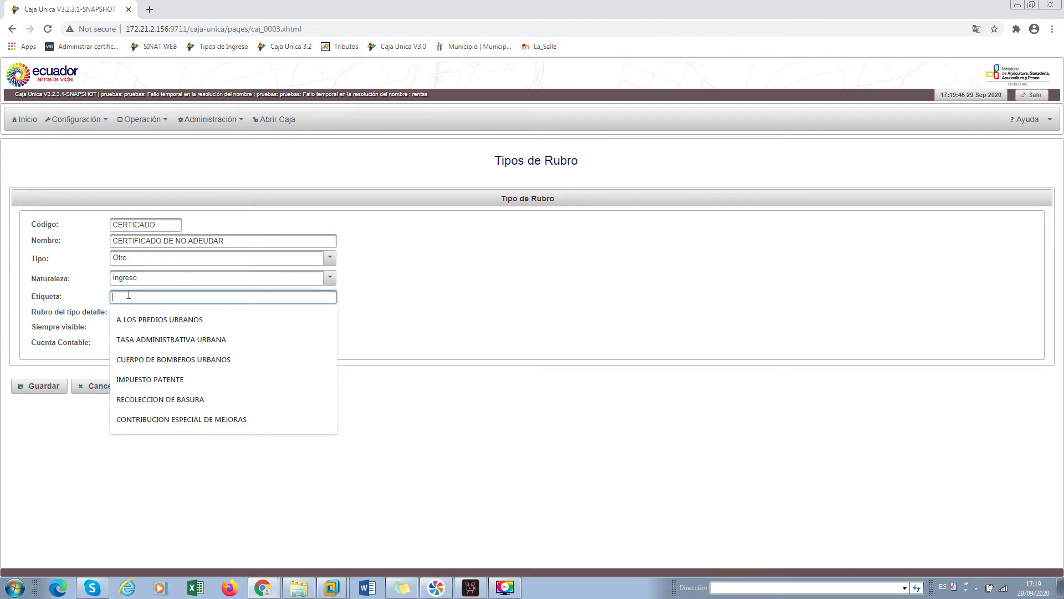
key("ctrl+v")
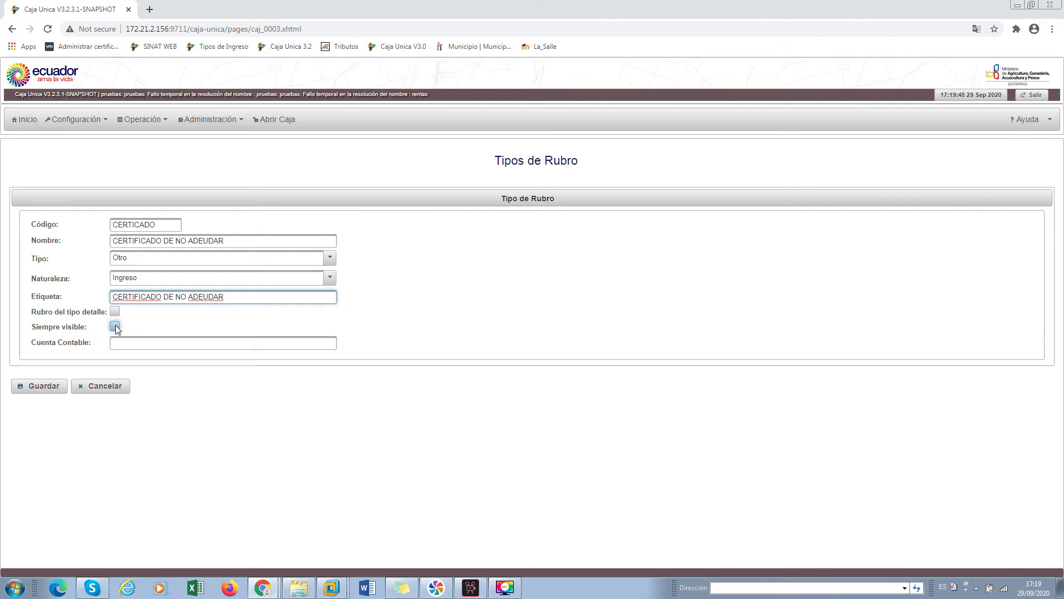
left_click(59, 388)
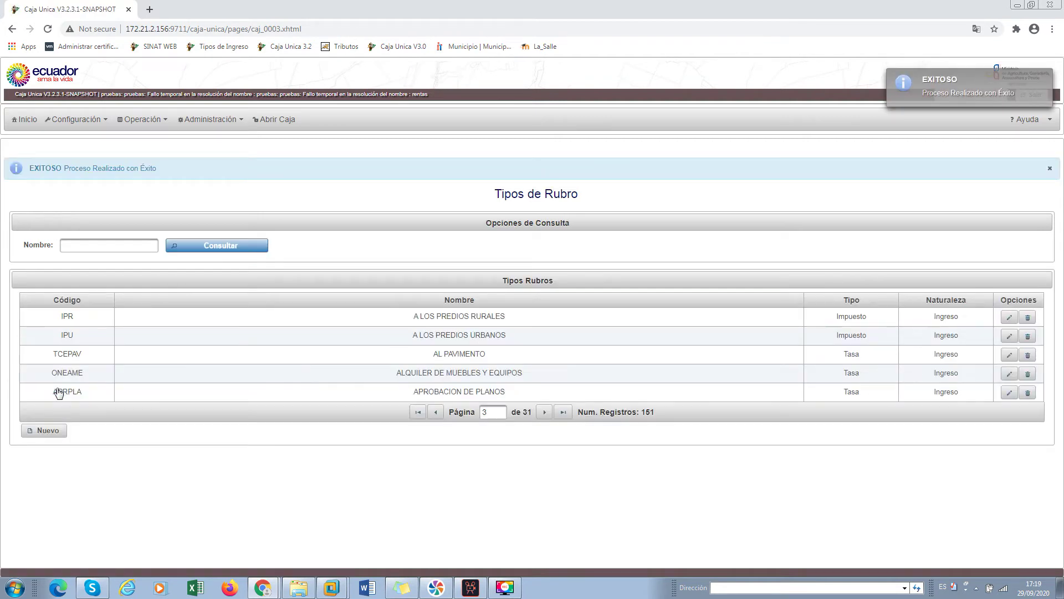
Search the Tipos de Rubro list by name for 'adeudar', leaving only CERTICADO
left_click(98, 246)
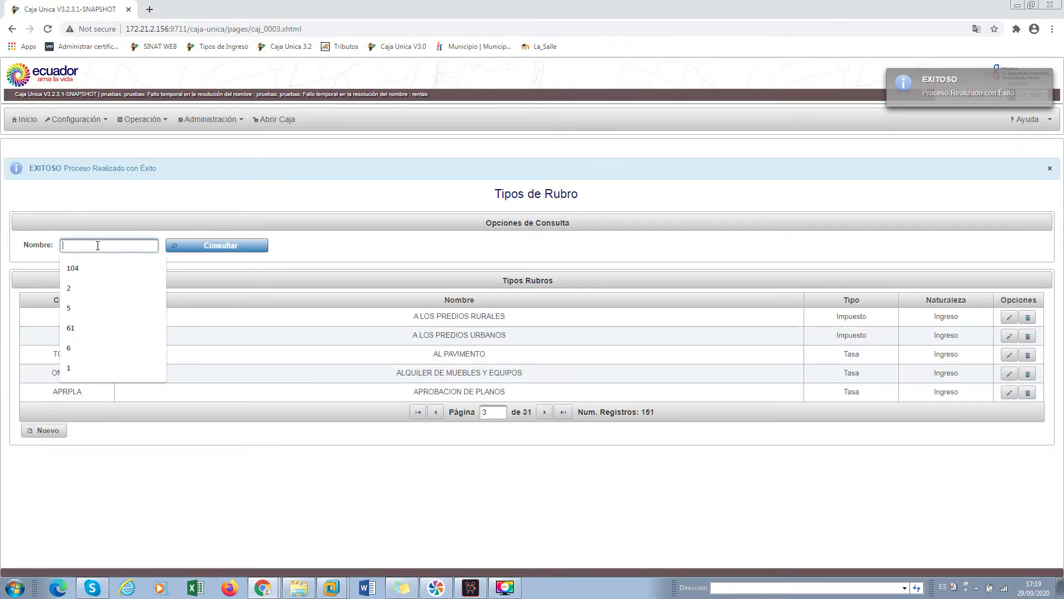
type("cer")
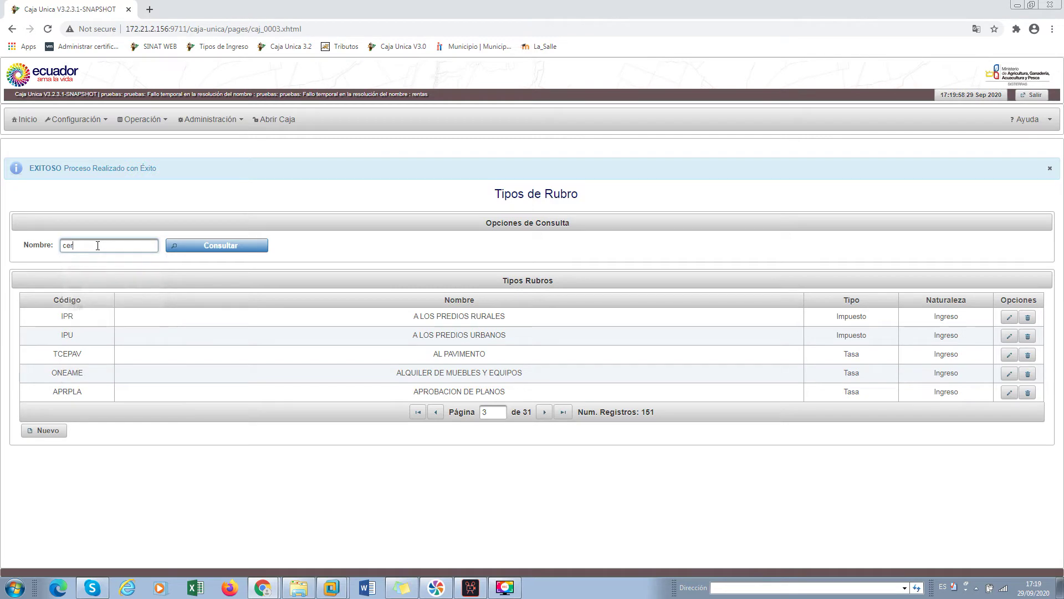
type("tif")
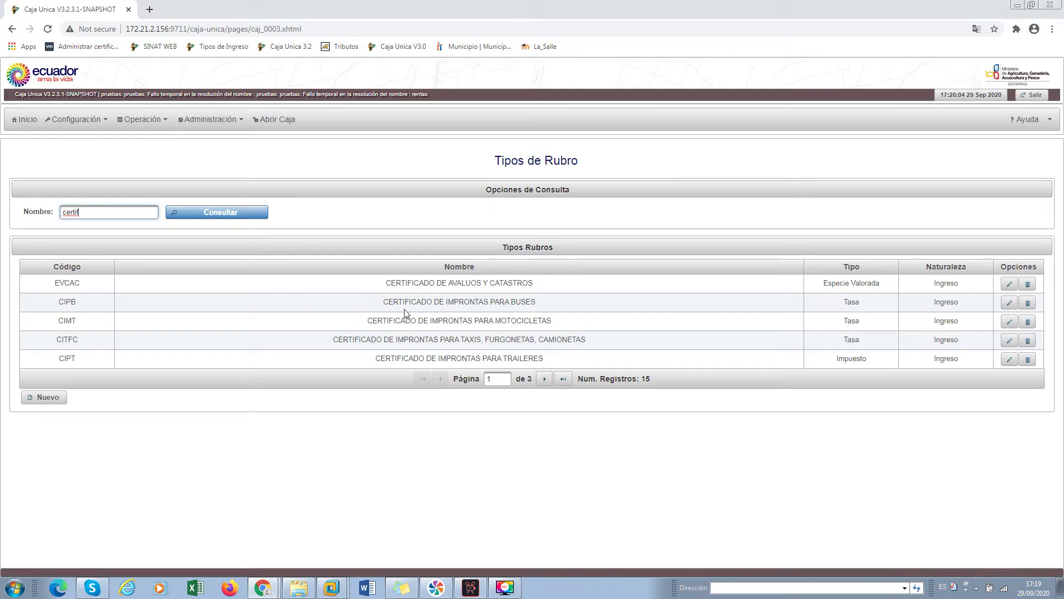
double_click(71, 214)
type("adeudar")
key("Return")
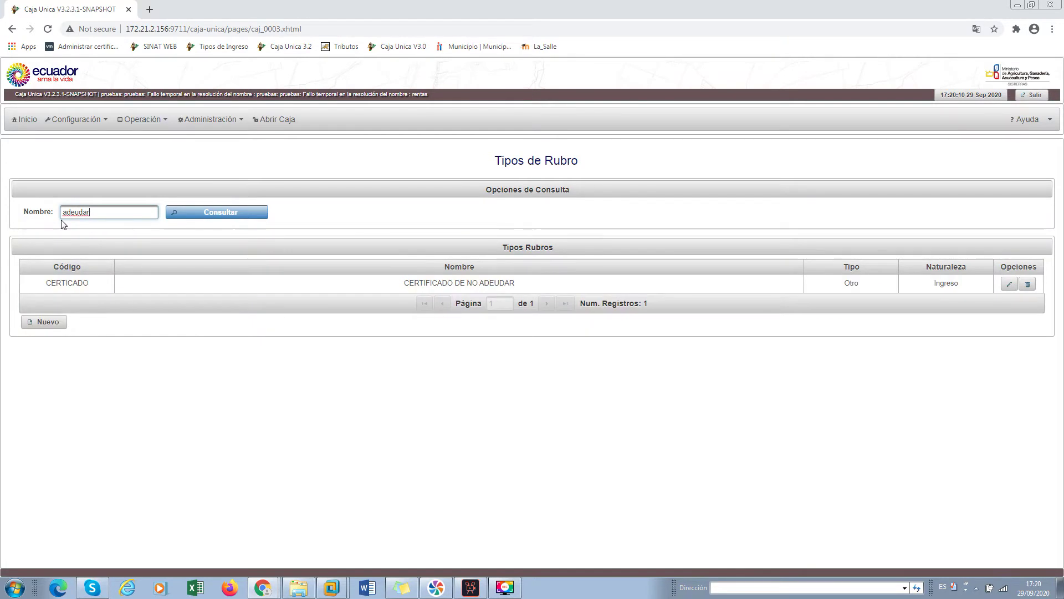
left_click_drag(521, 283, 408, 286)
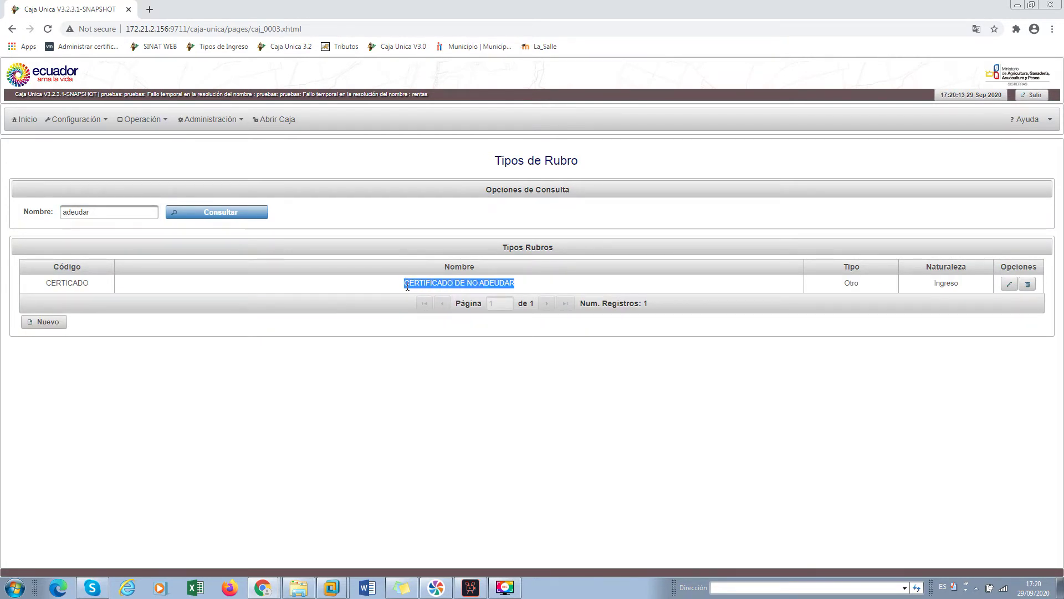
left_click(433, 357)
mouse_move(81, 123)
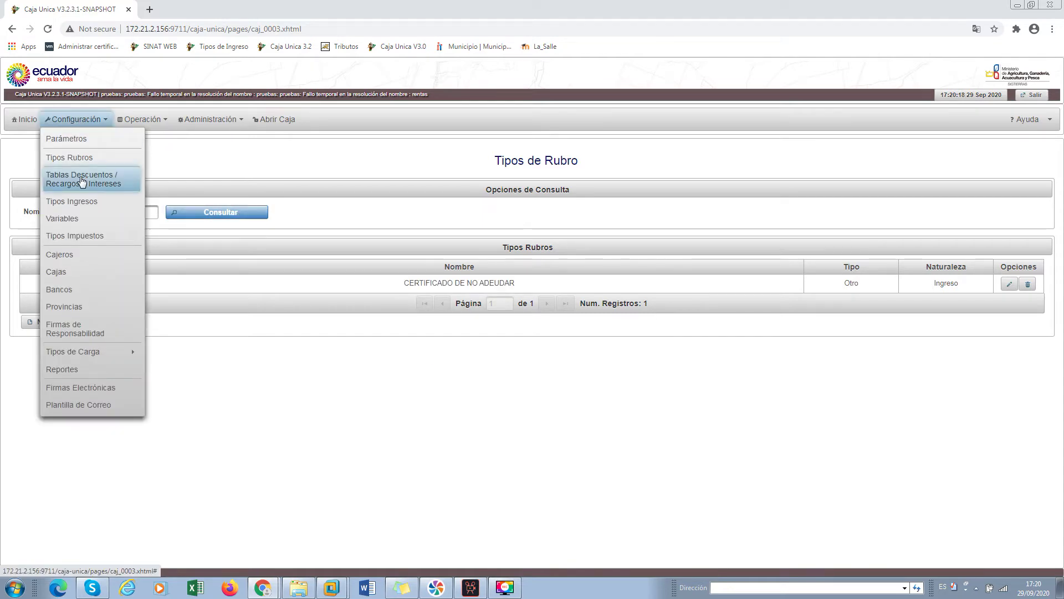
Start a new income type named CERTIFICADO DE NO ADEUDAR with alias CSR
left_click(81, 203)
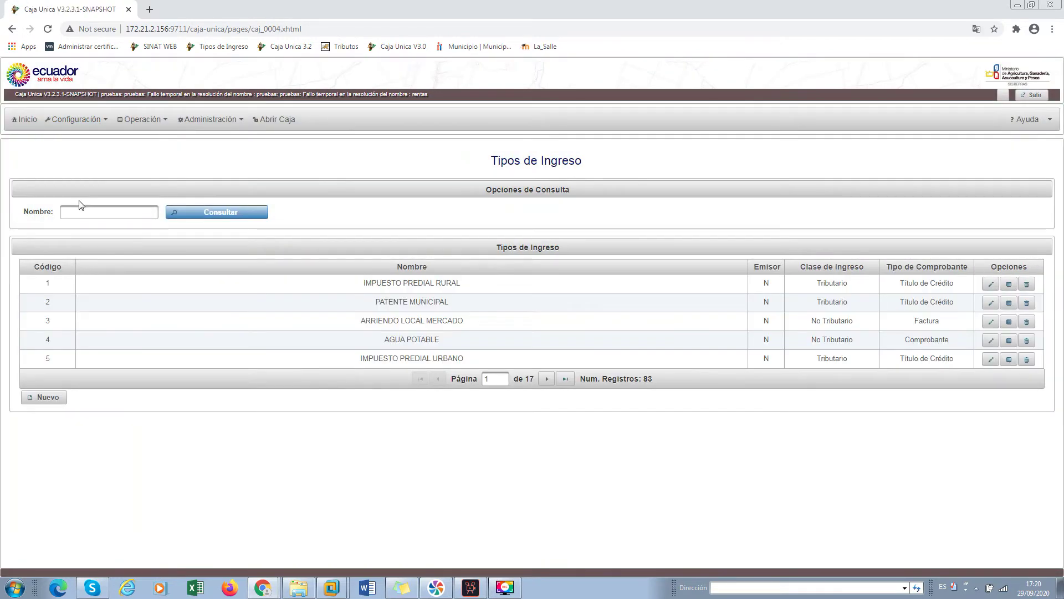
left_click(49, 399)
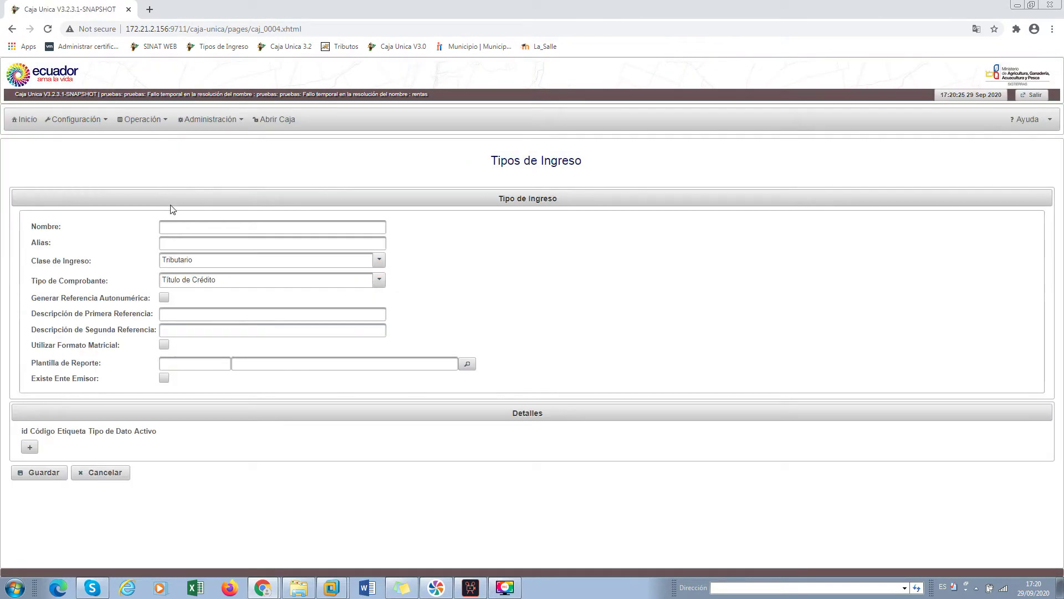
left_click(172, 223)
type("cer")
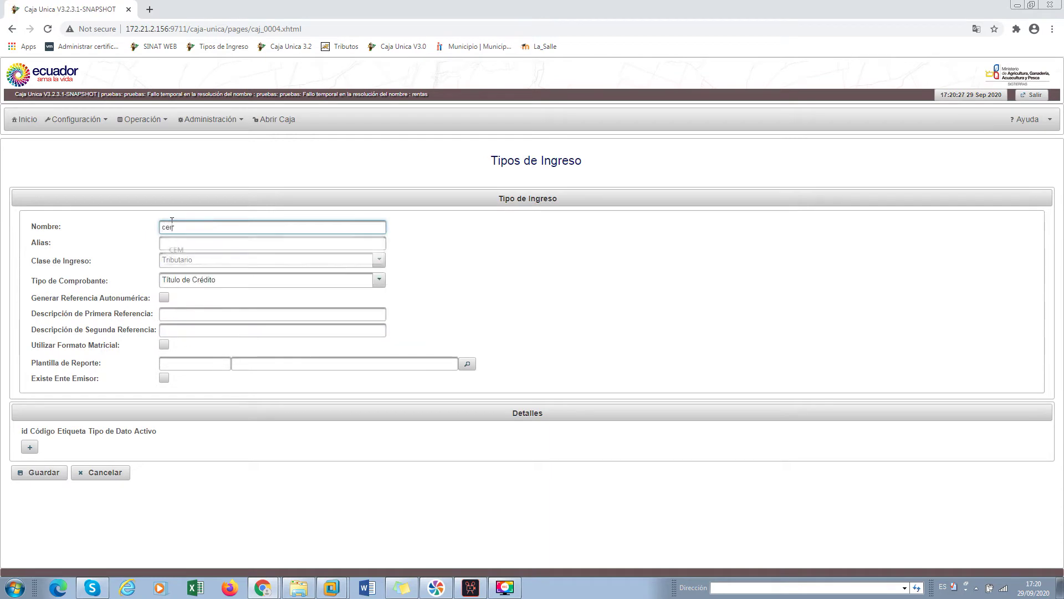
type("ticad")
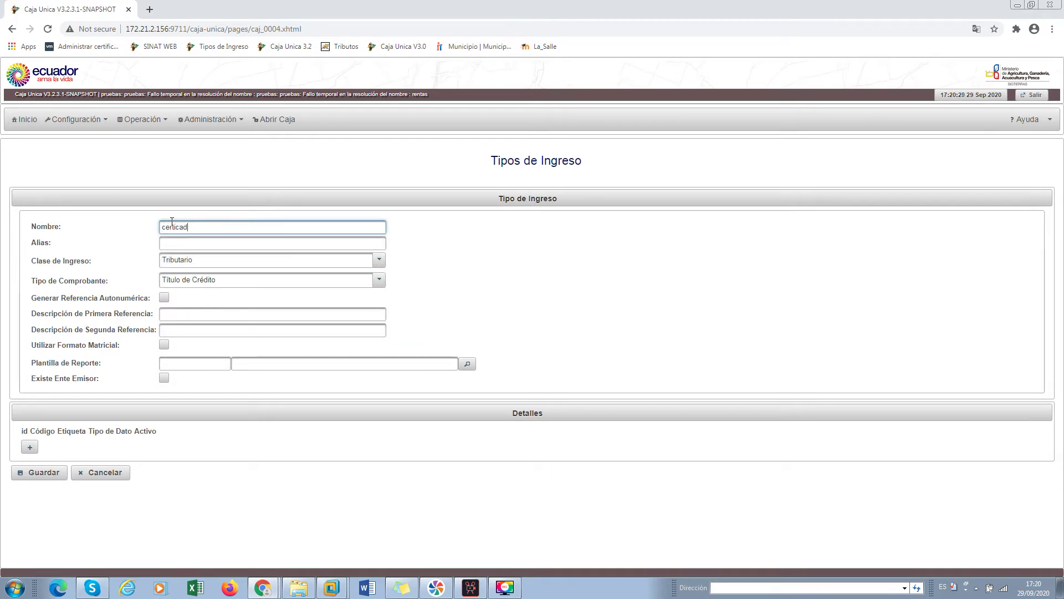
type("o de no adeudar")
left_click(210, 247)
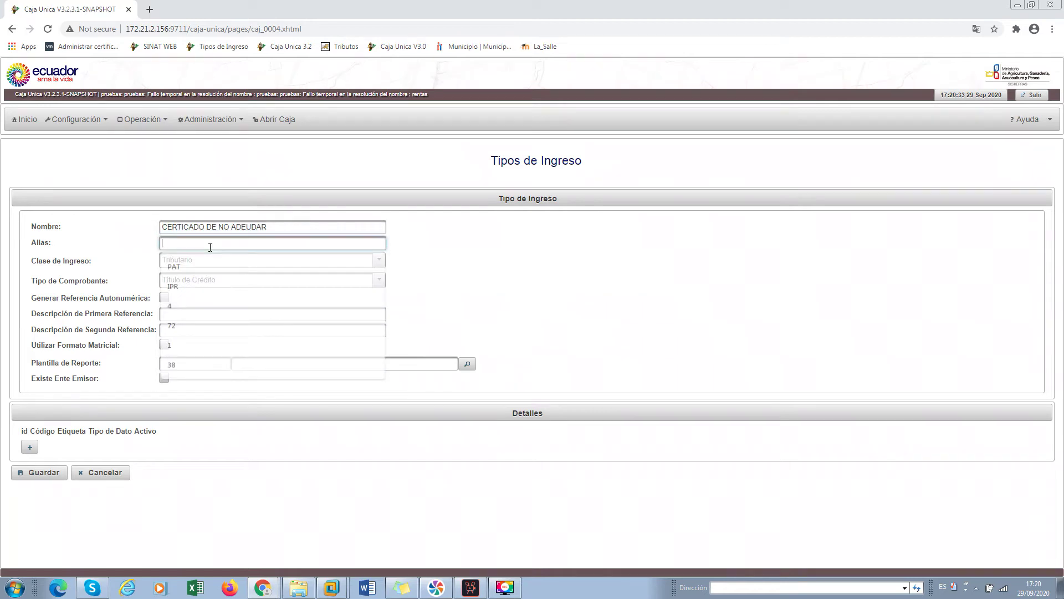
left_click(184, 226)
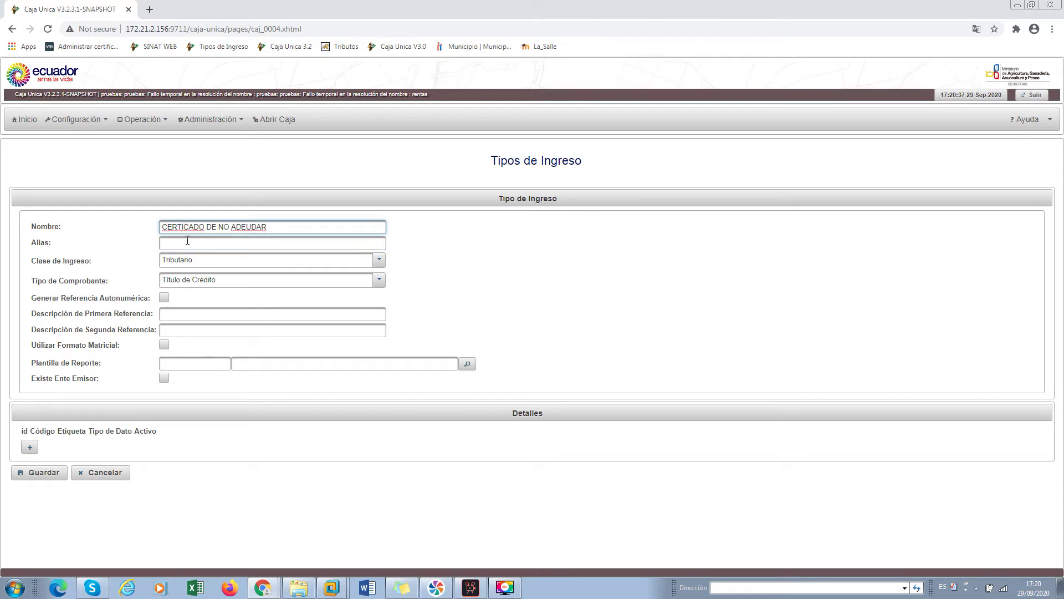
type("fi")
left_click(205, 244)
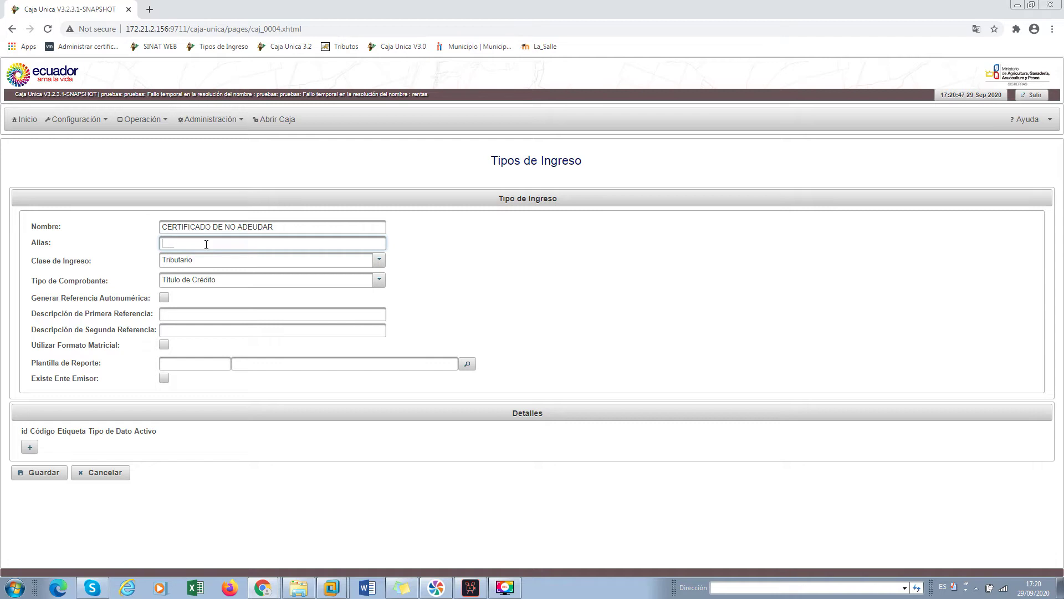
type("csr")
key("Tab")
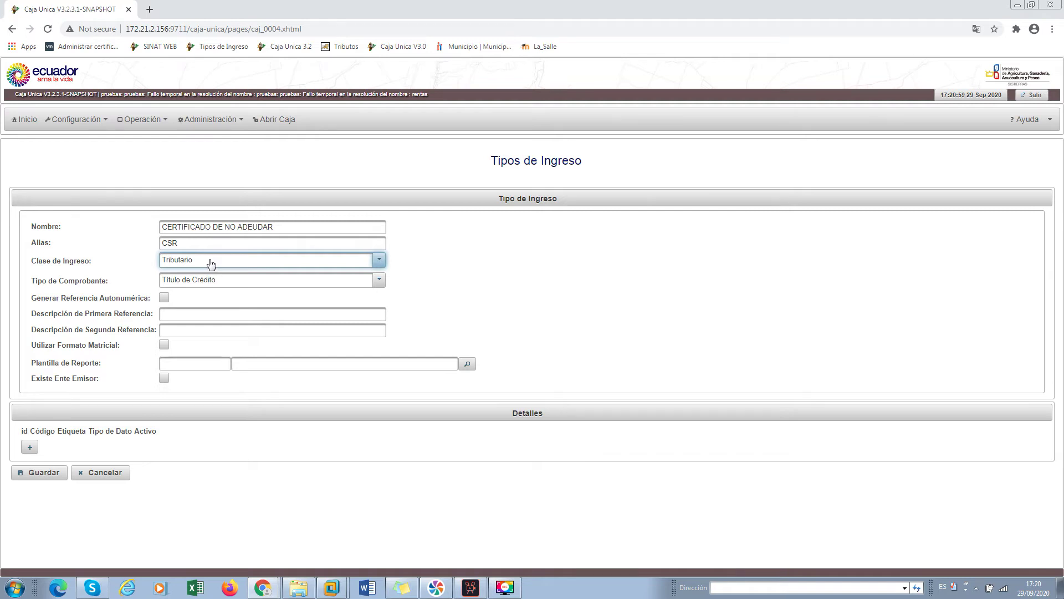
Keep income class Tributario, set receipt type Comprobante, and enable auto-numbered references
left_click(211, 264)
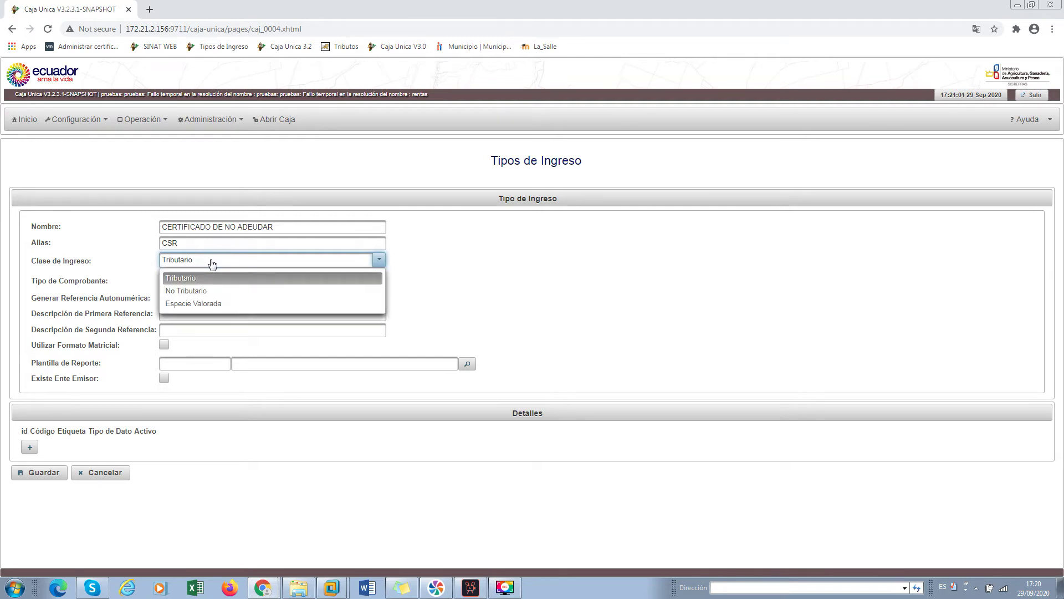
left_click(213, 264)
left_click(214, 280)
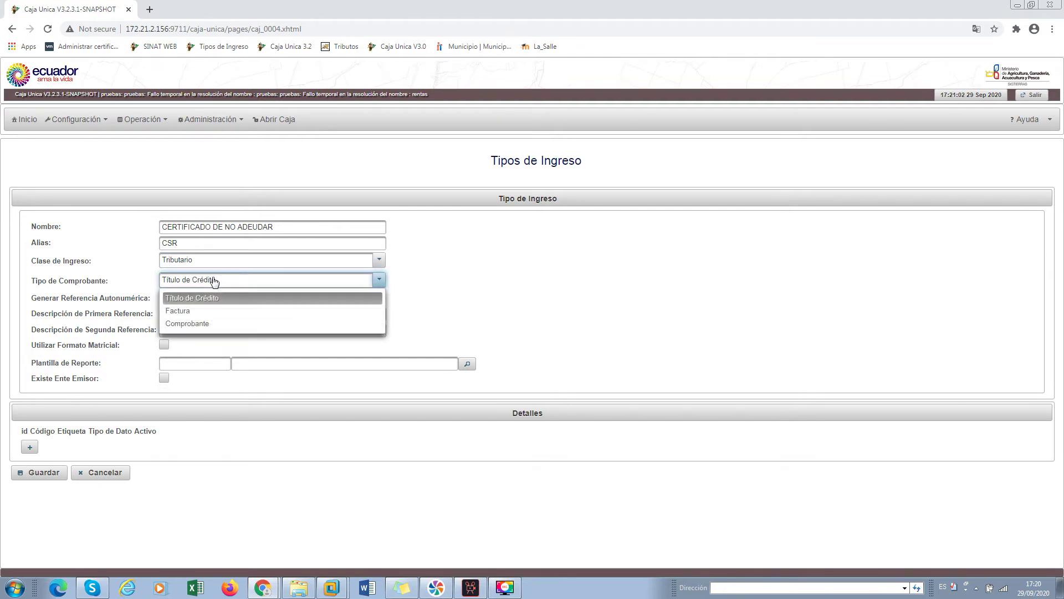
left_click(210, 327)
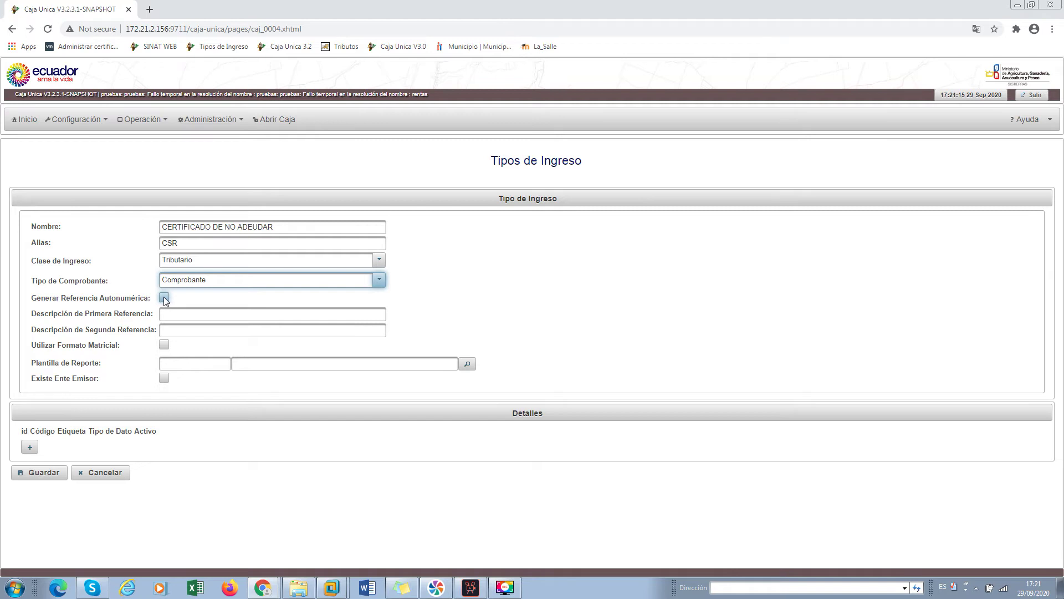
left_click(164, 299)
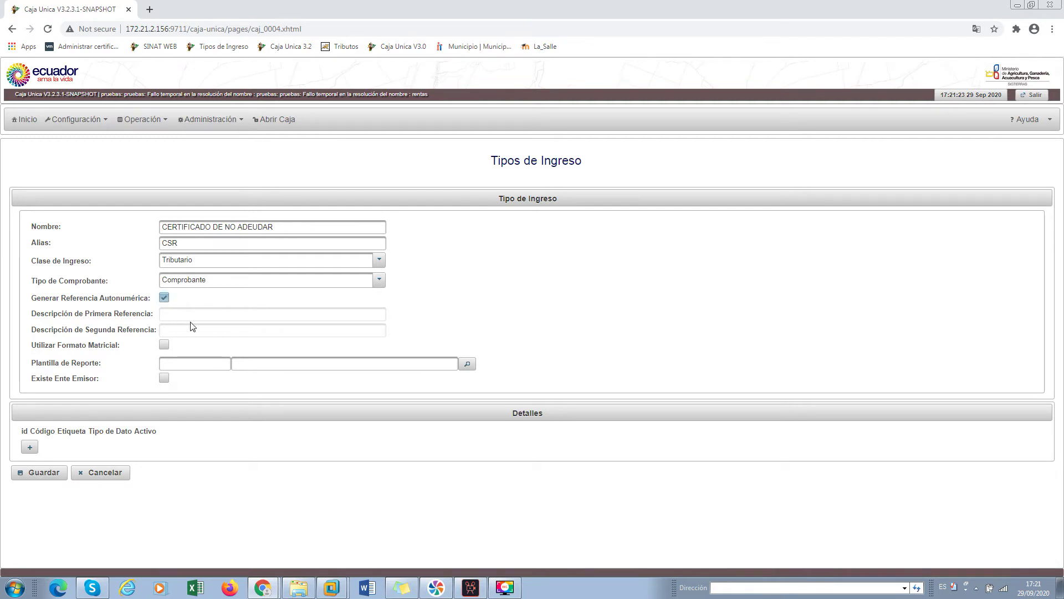
Choose report template 23, Formato Genérico Comprobante A5H
left_click(468, 364)
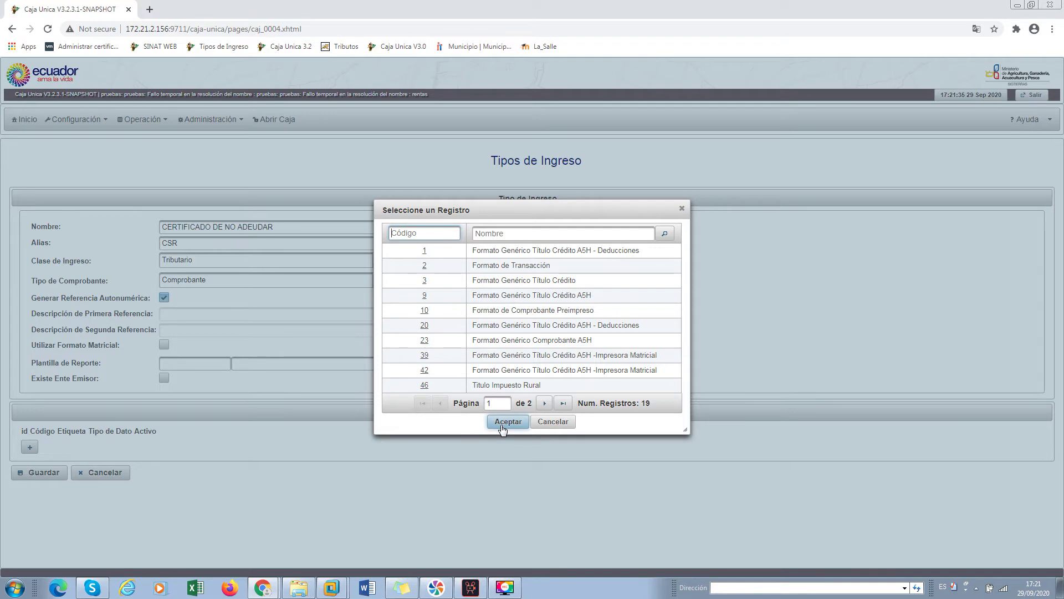
left_click(546, 339)
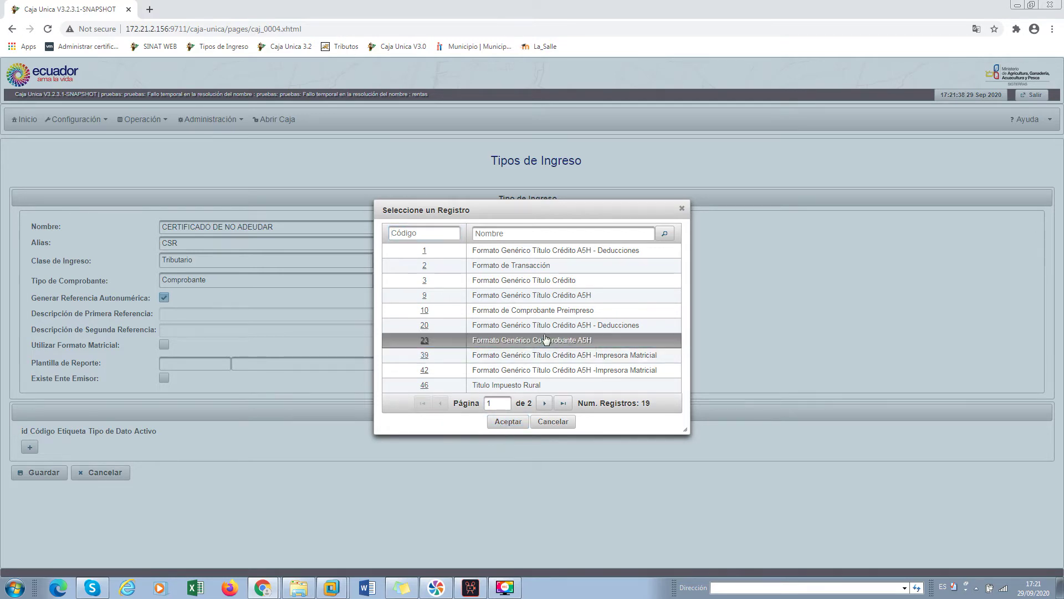
left_click(512, 422)
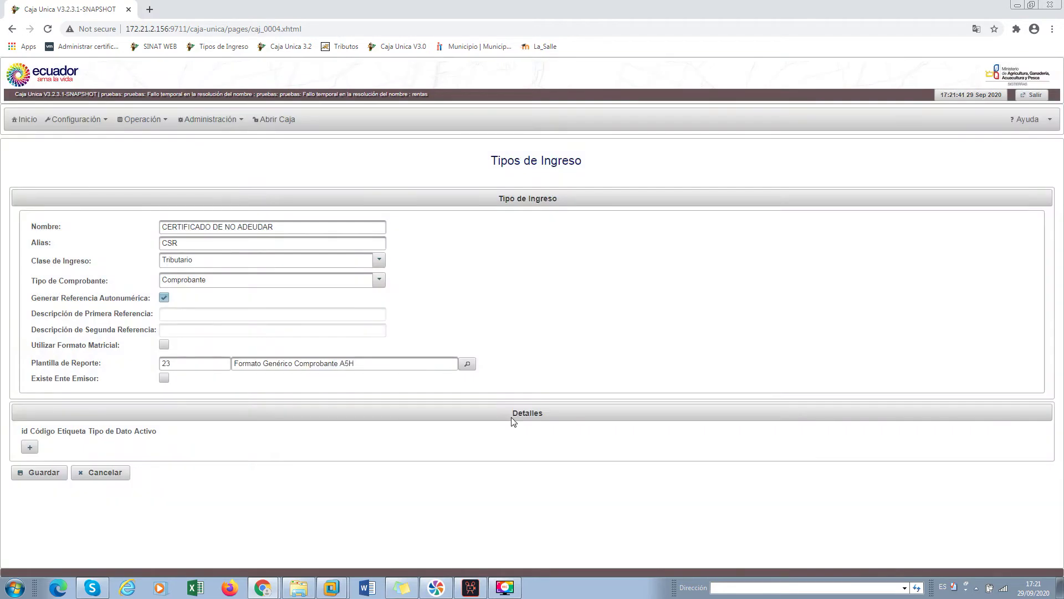
Add a detail row with code DESCRIPCION, label descripcion, and data type Texto
left_click(31, 447)
left_click(68, 445)
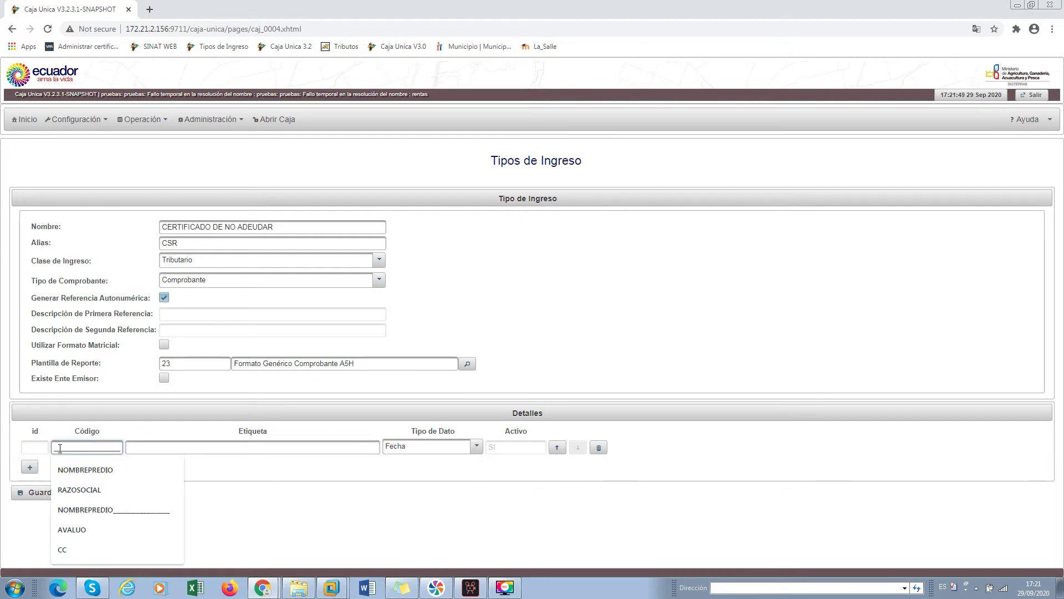
type("descripcion")
left_click(140, 447)
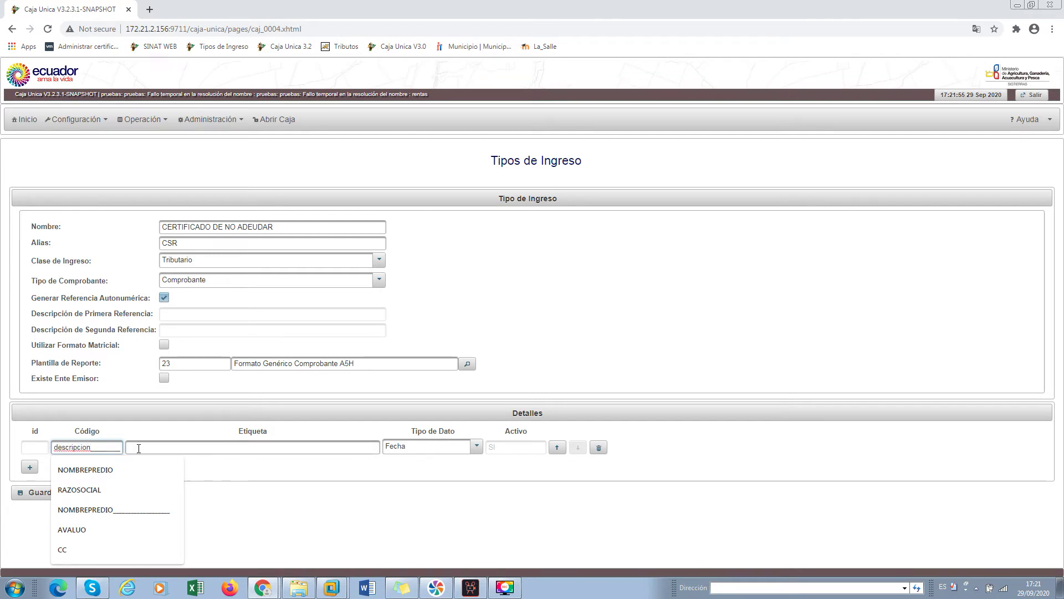
type("ces")
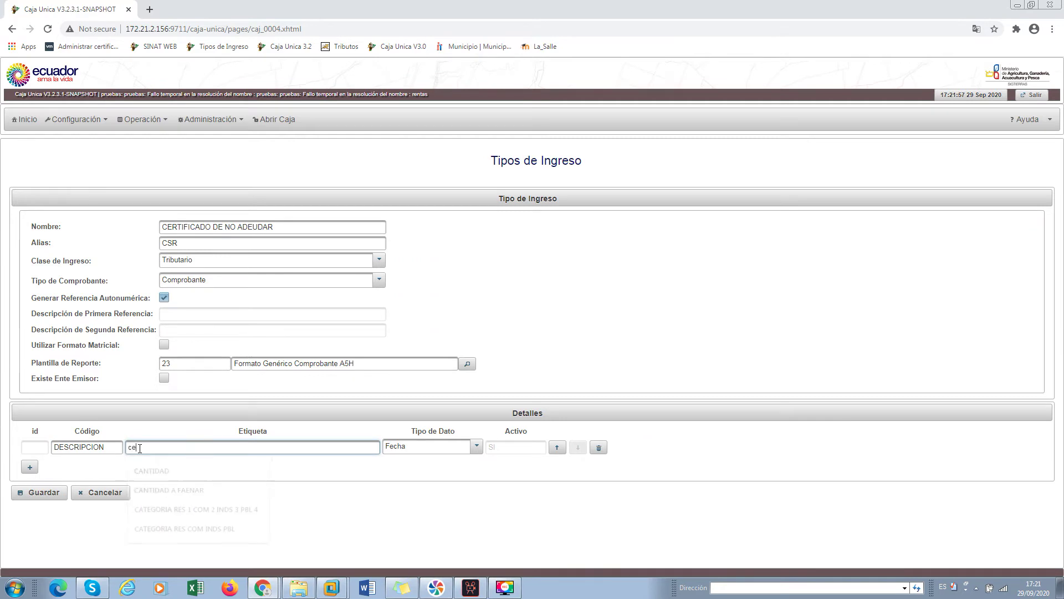
type("ripipcion")
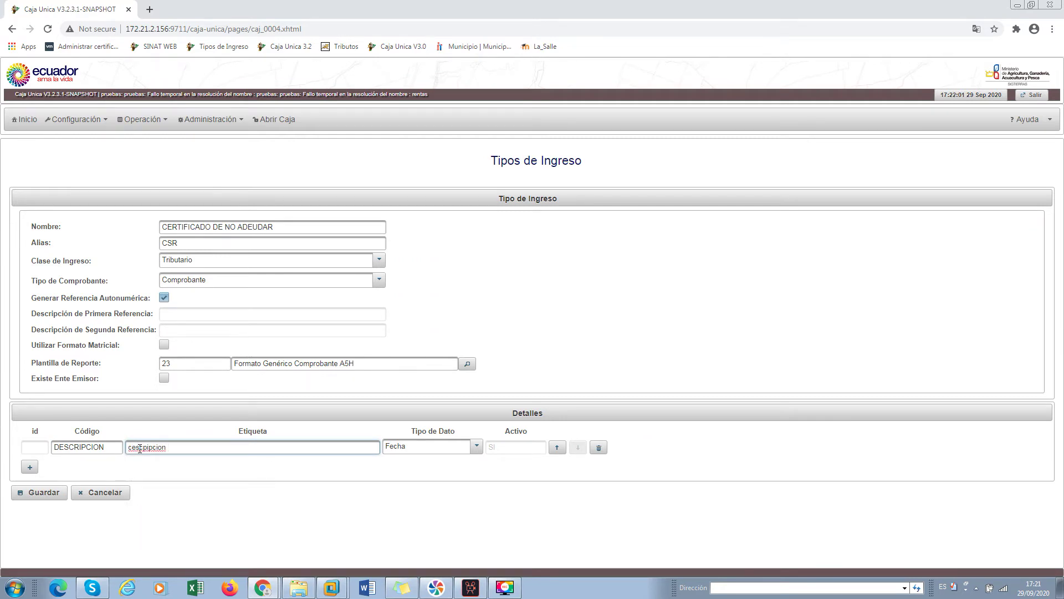
left_click(201, 465)
double_click(147, 447)
type("d")
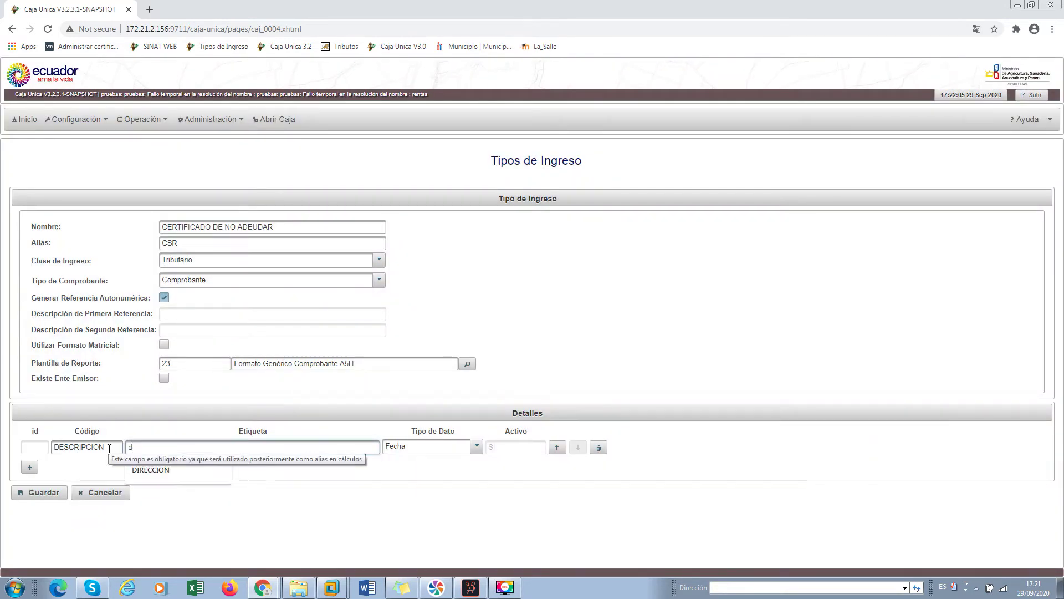
type("escripcion")
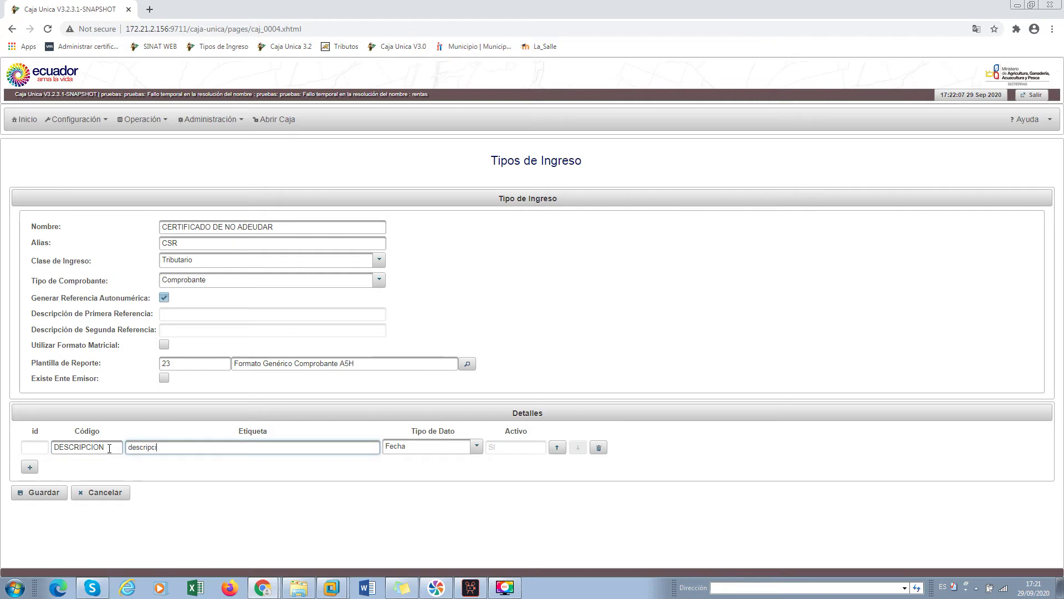
left_click(418, 452)
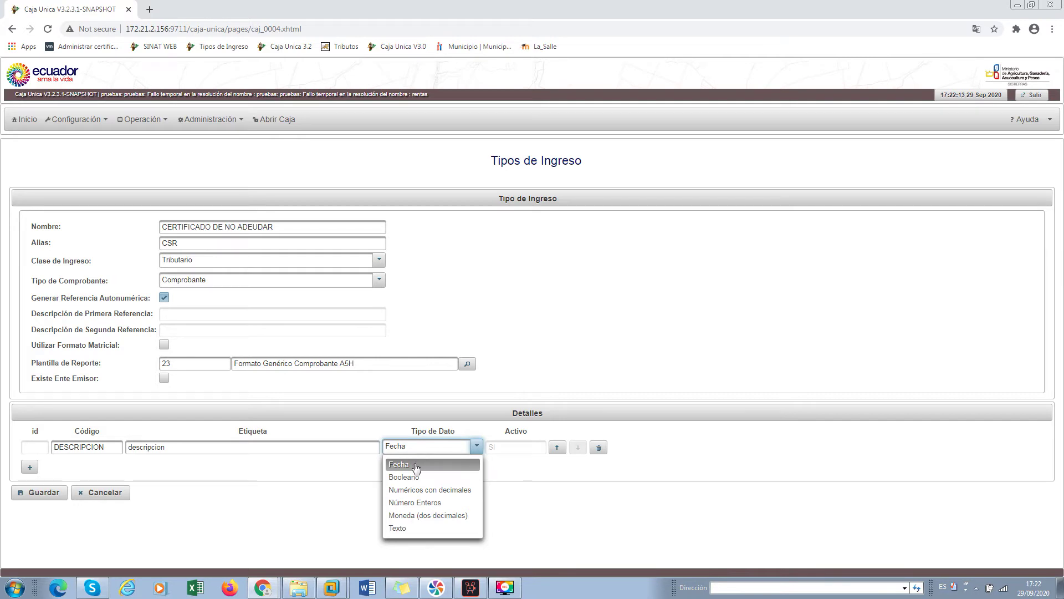
left_click(405, 529)
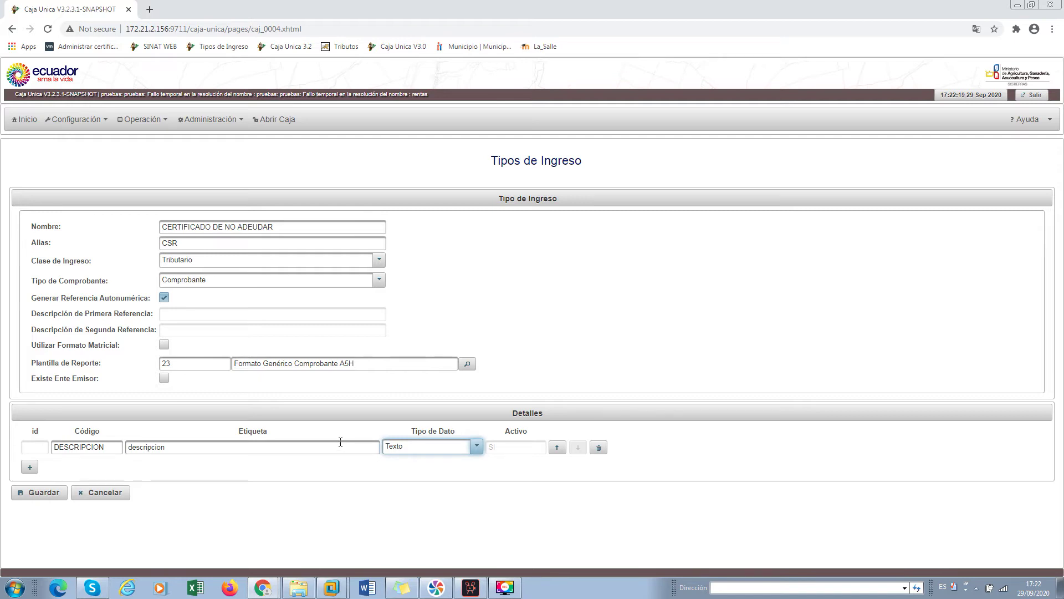
Correct the detail label to 'Descripción' with capital D and accented ó
left_click_drag(187, 446, 129, 447)
left_click(134, 446)
key("BackSpace")
type("D")
double_click(162, 448)
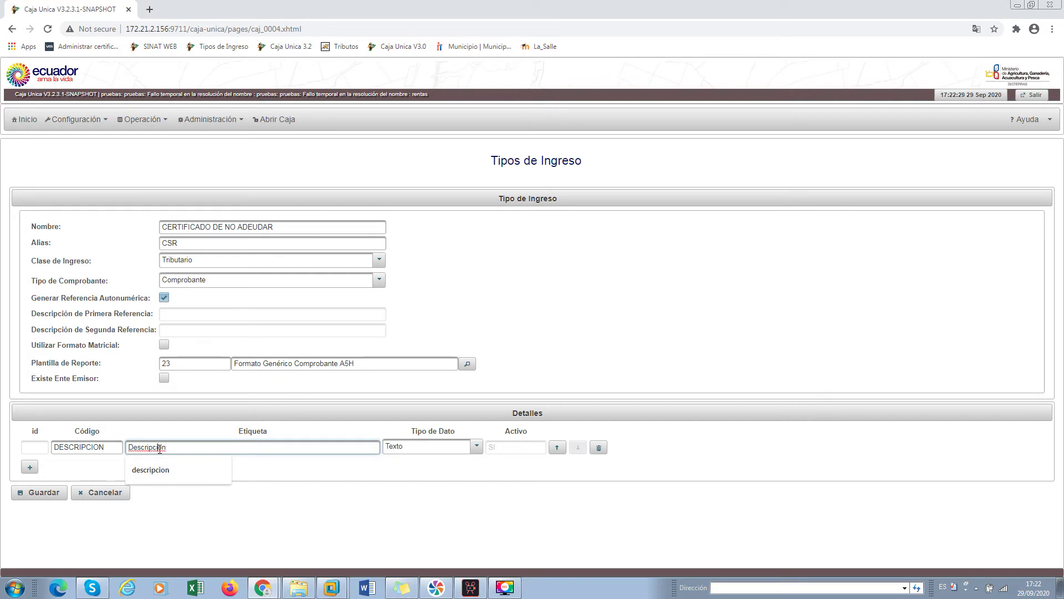
left_click(161, 448)
key("BackSpace")
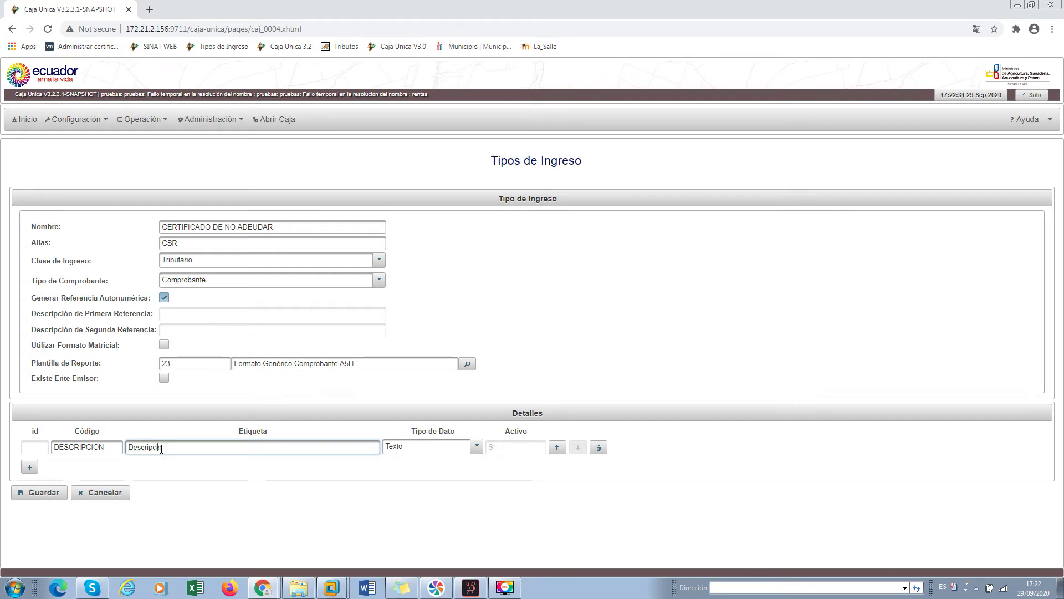
type("ón")
Save the income type and browse the results of a 'cert' name search
left_click(45, 495)
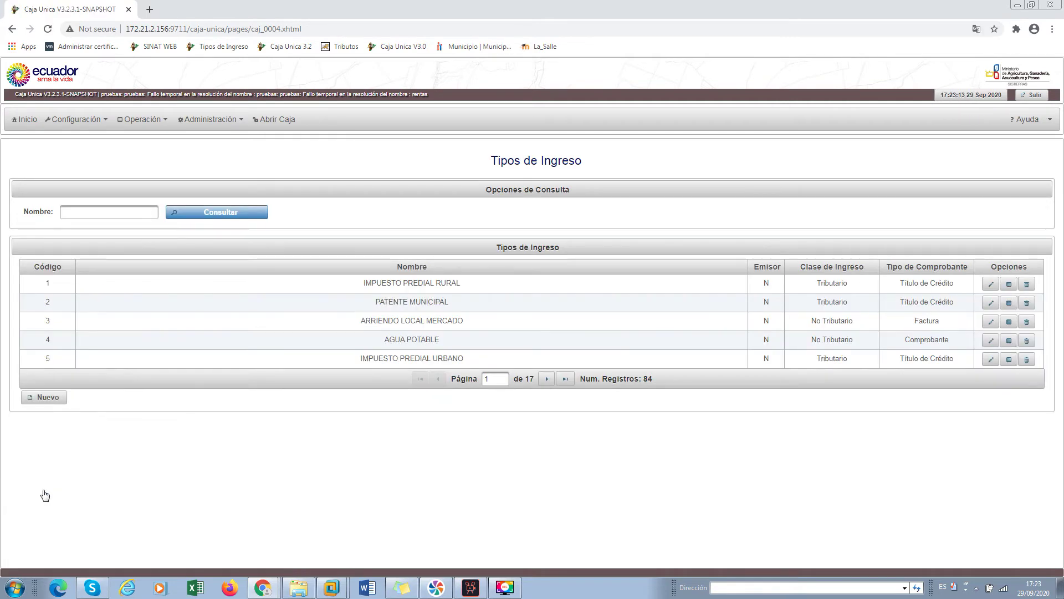
left_click(108, 212)
type("certif")
key("Return")
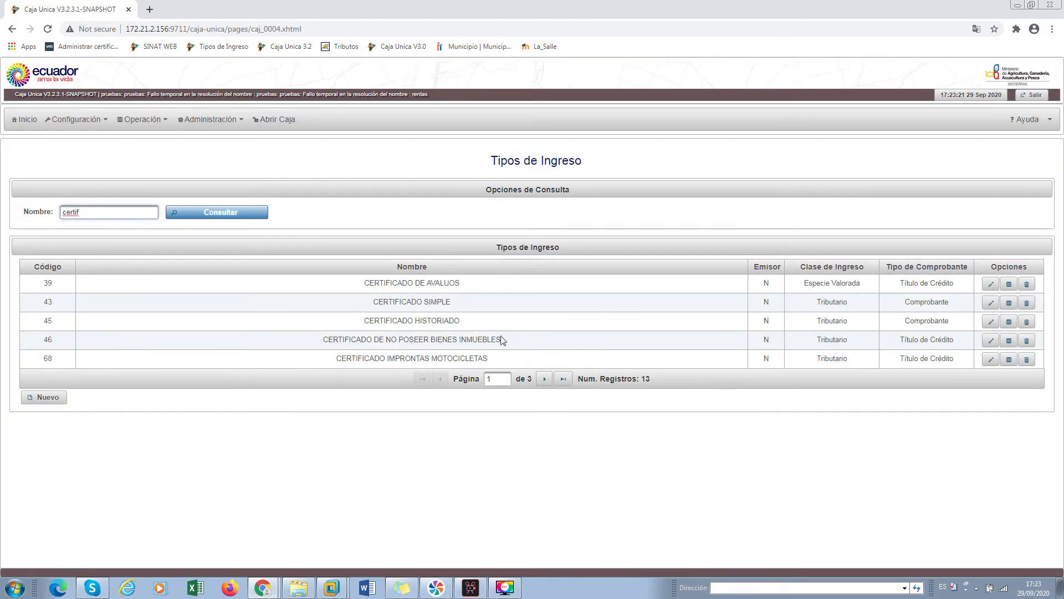
left_click(542, 380)
Search income types by name for 'certificado de no adeudar', finding code 106
left_click(88, 214)
type("certificado de no adeudar")
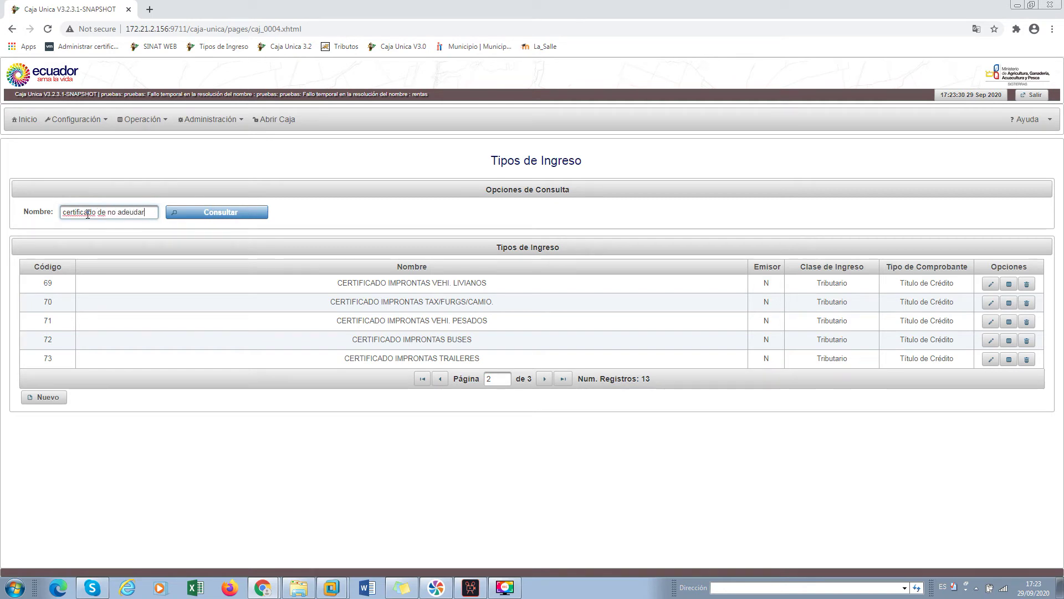
key("Return")
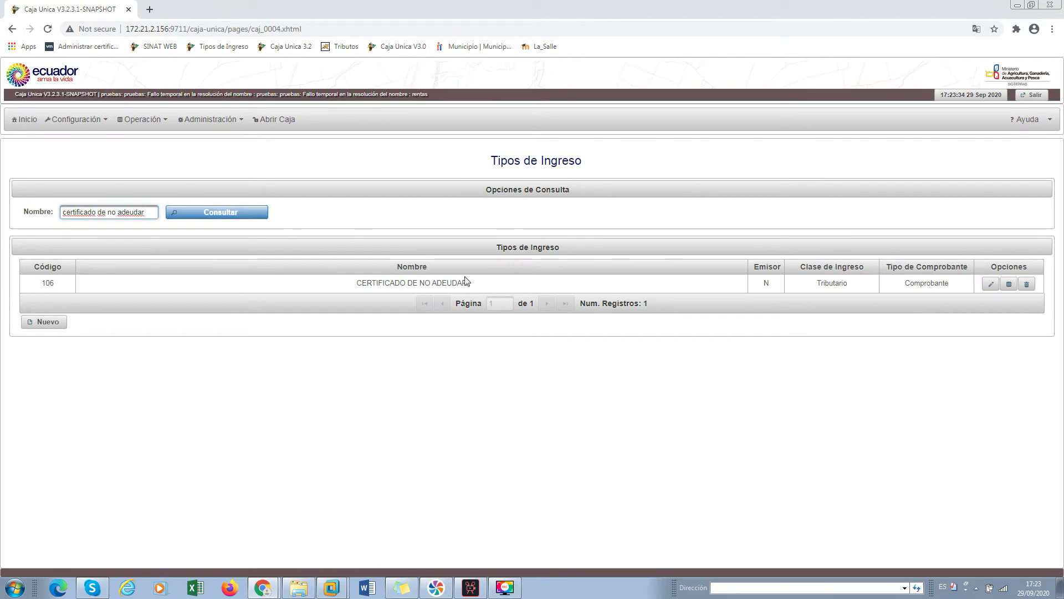
left_click_drag(477, 284, 351, 288)
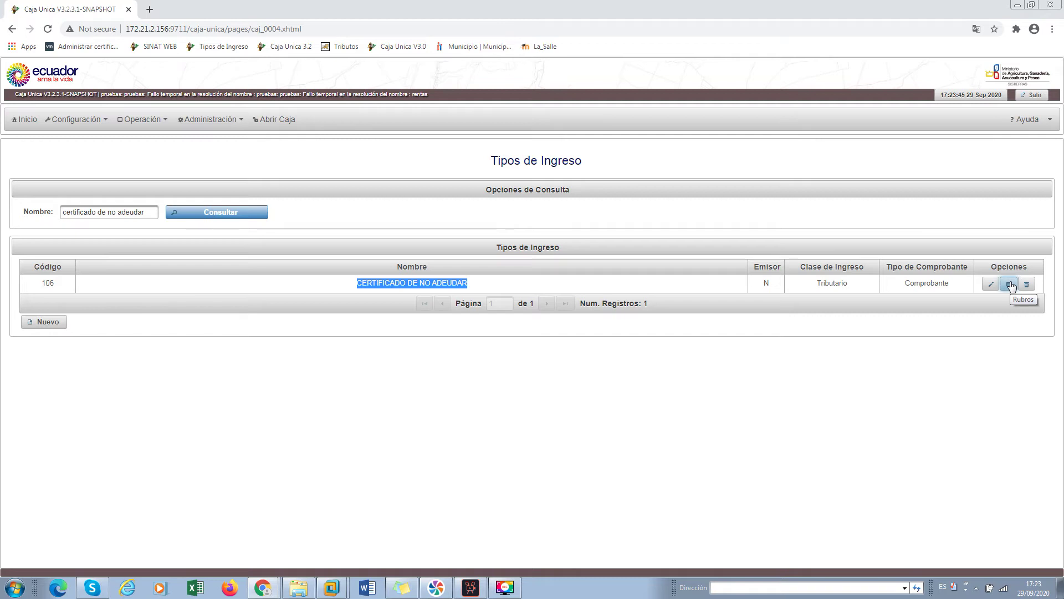
Add a new rubro to income type 106 using rubro type CERTICADO (177), found by name 'certificad'
left_click(1011, 286)
left_click(1010, 286)
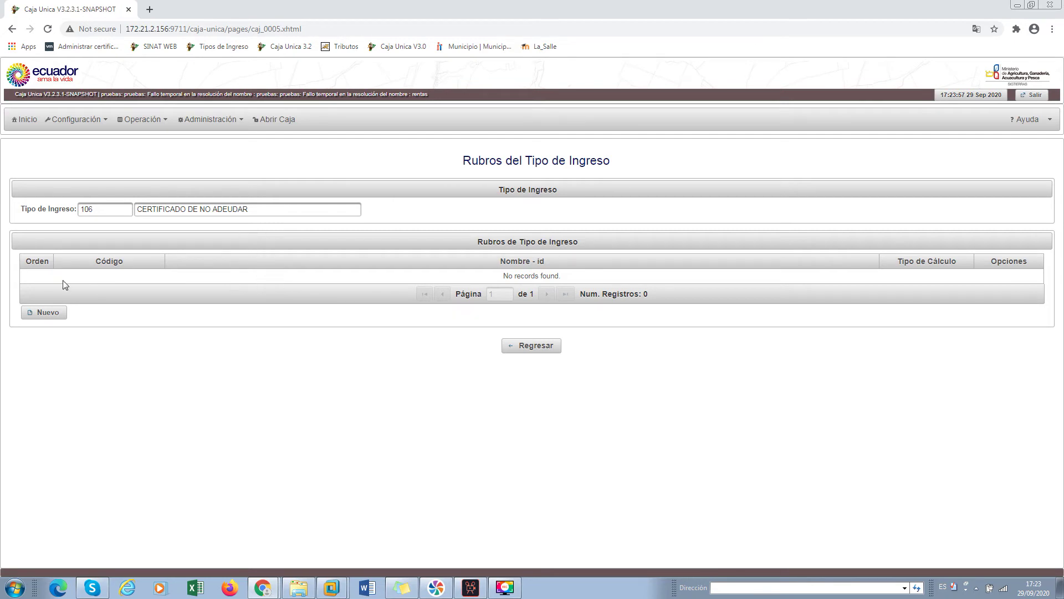
left_click(48, 313)
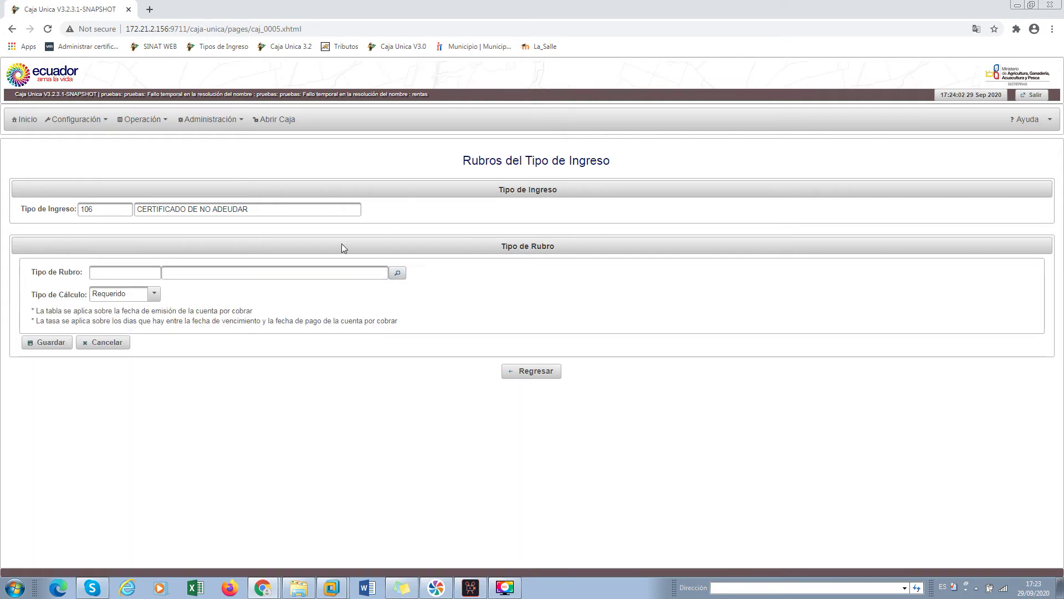
left_click(398, 274)
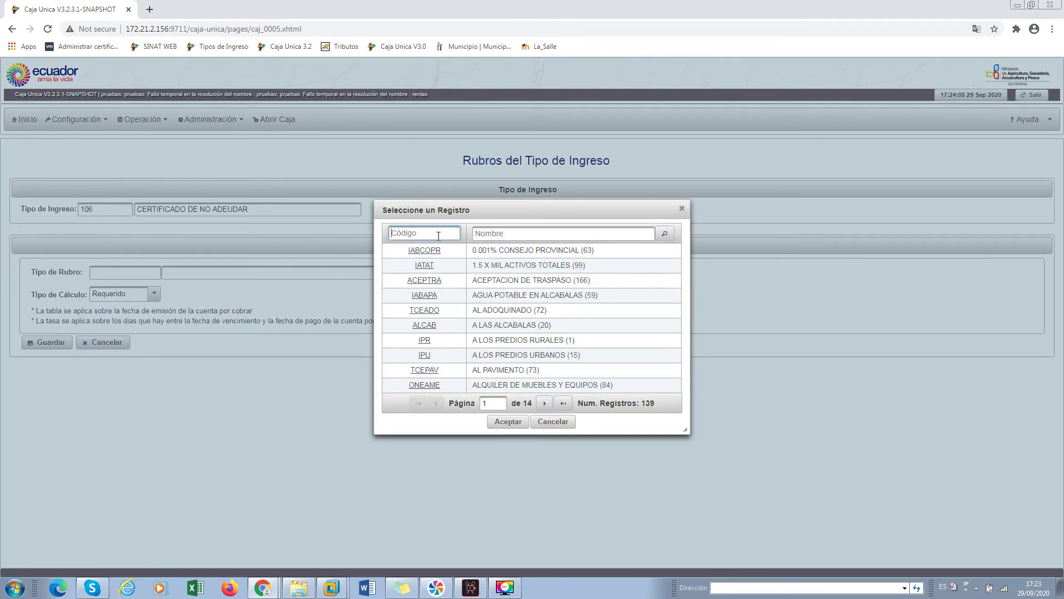
type("cert")
key("BackSpace")
key("BackSpace")
key("BackSpace")
left_click(513, 233)
type("certificad")
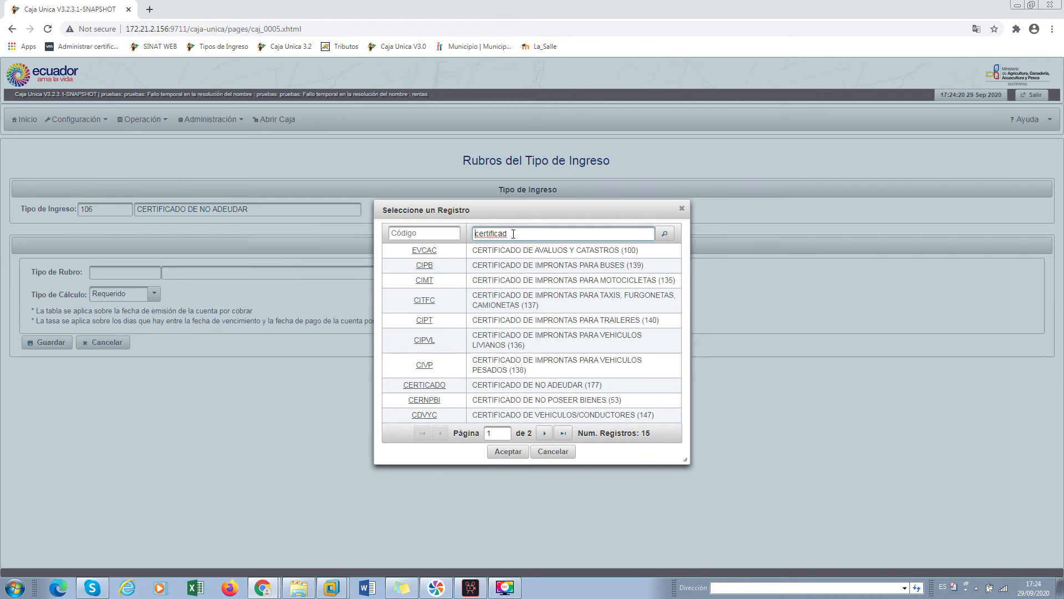
left_click(567, 385)
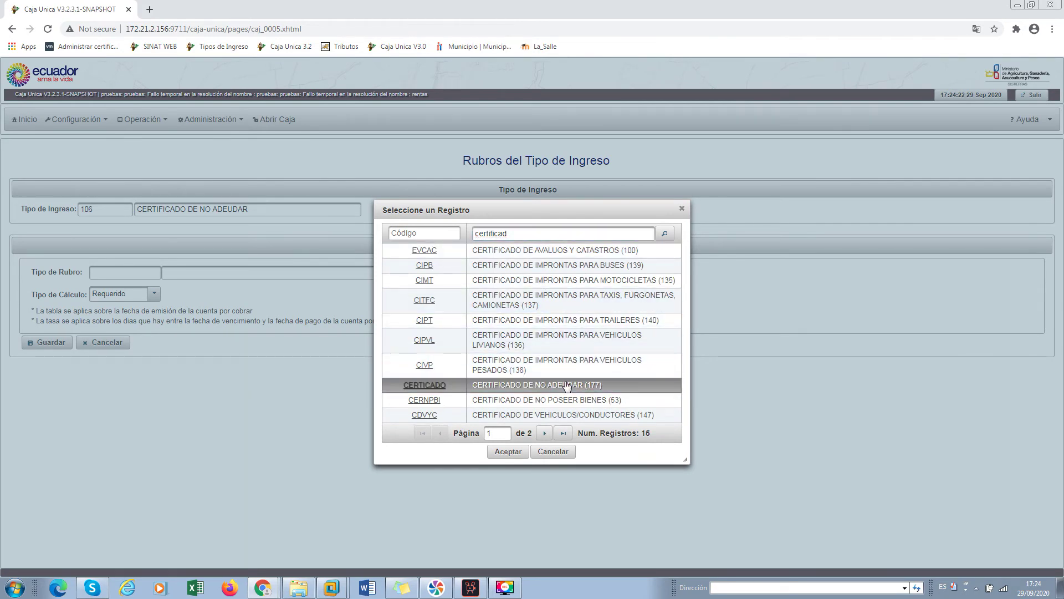
left_click(511, 451)
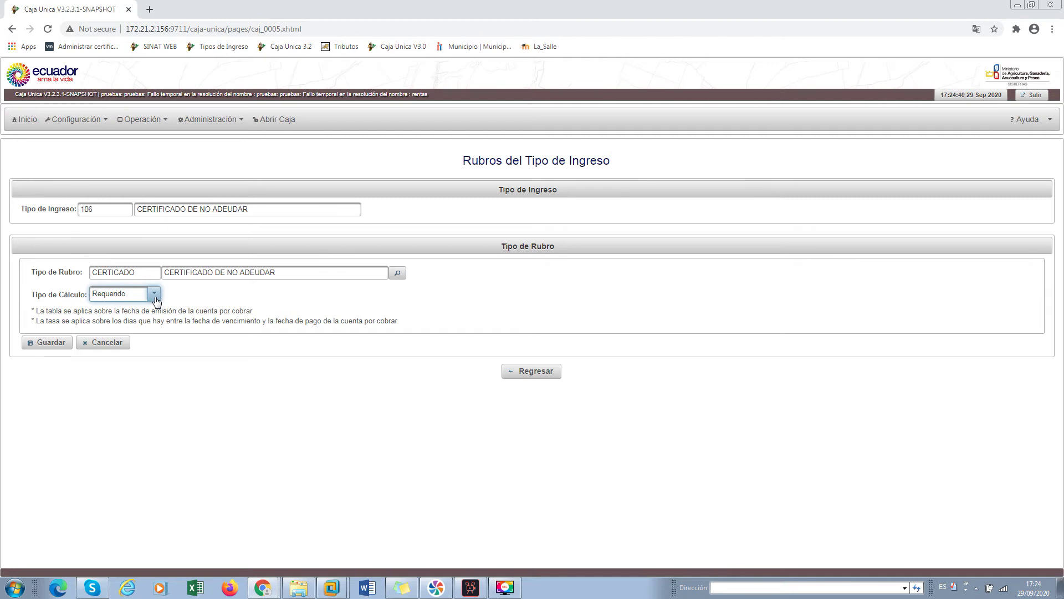
Set the calculation type to Fórmula with base formula 5 and save the rubro
left_click(155, 297)
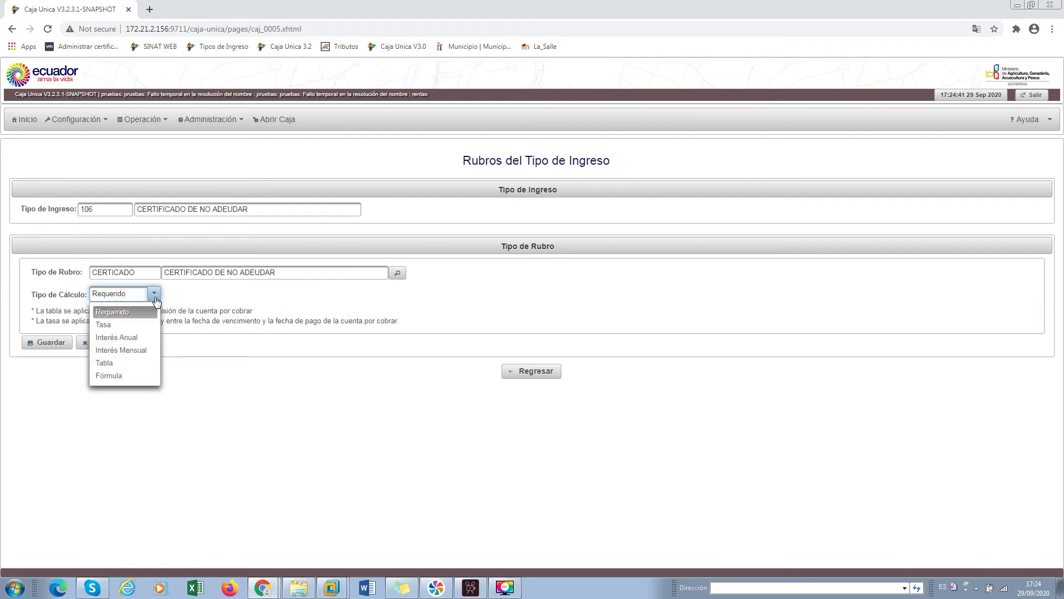
left_click(141, 375)
left_click(166, 331)
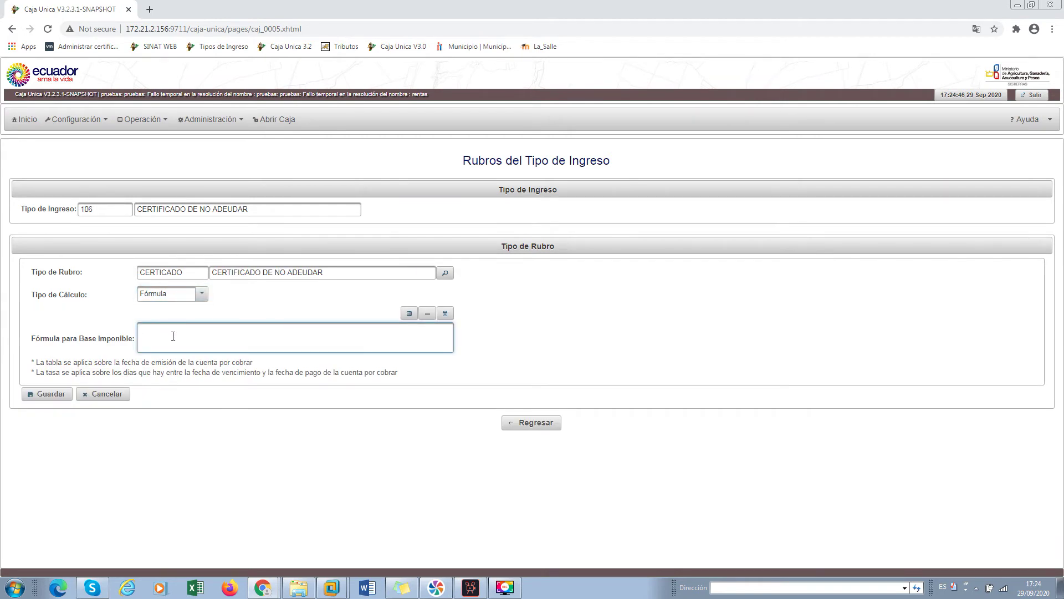
type("5")
left_click(56, 396)
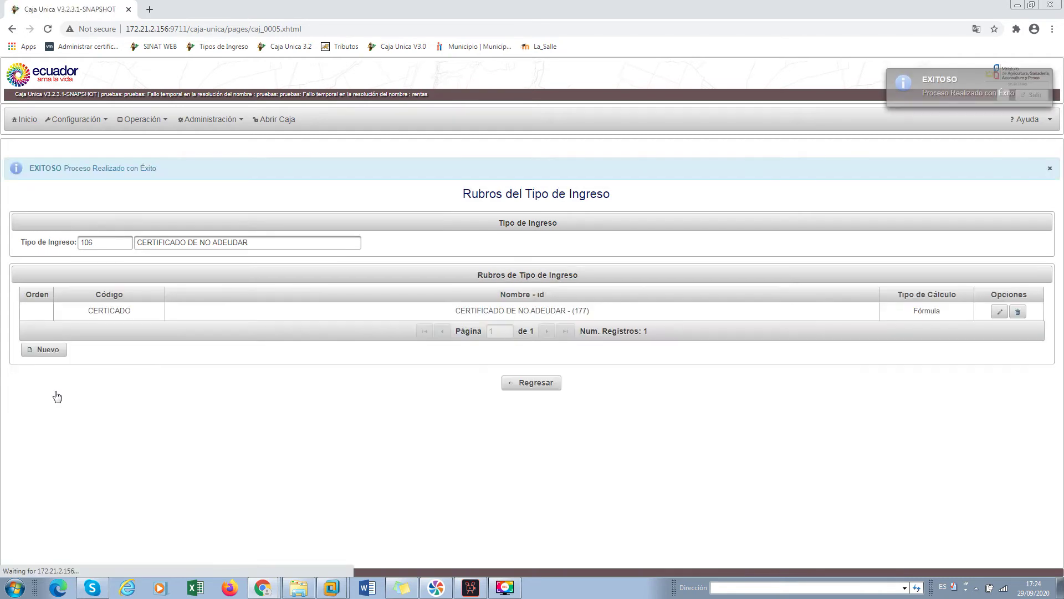
Give the CERTICADO rubro order 1
left_click(45, 313)
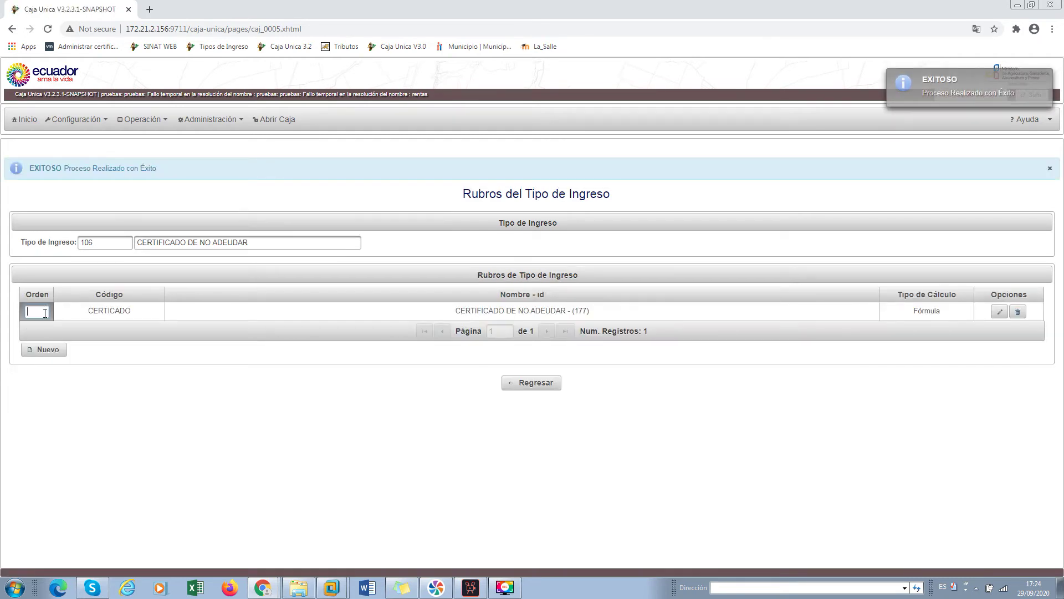
type("1")
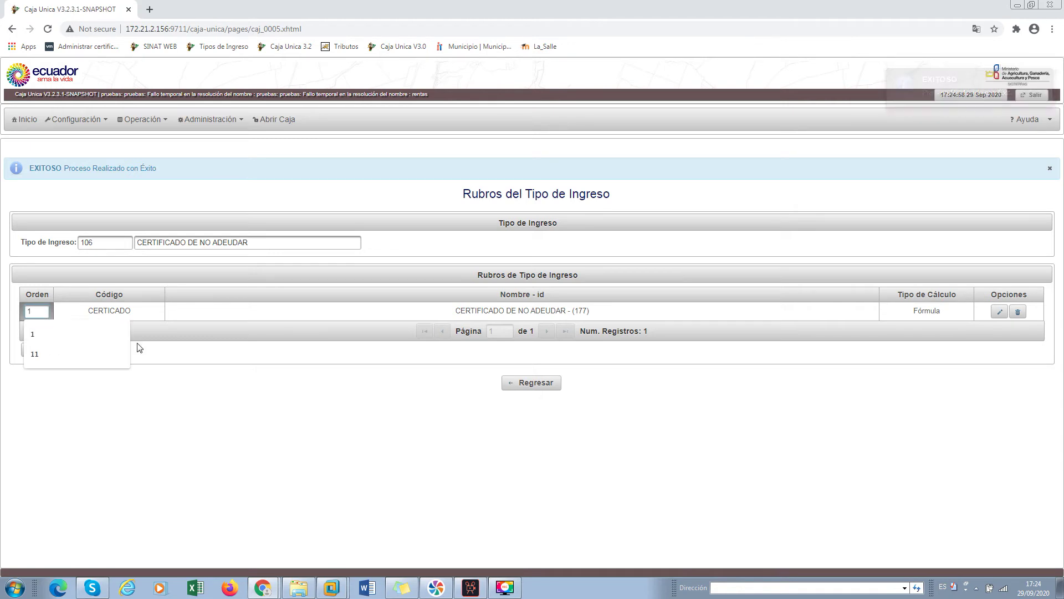
left_click(213, 392)
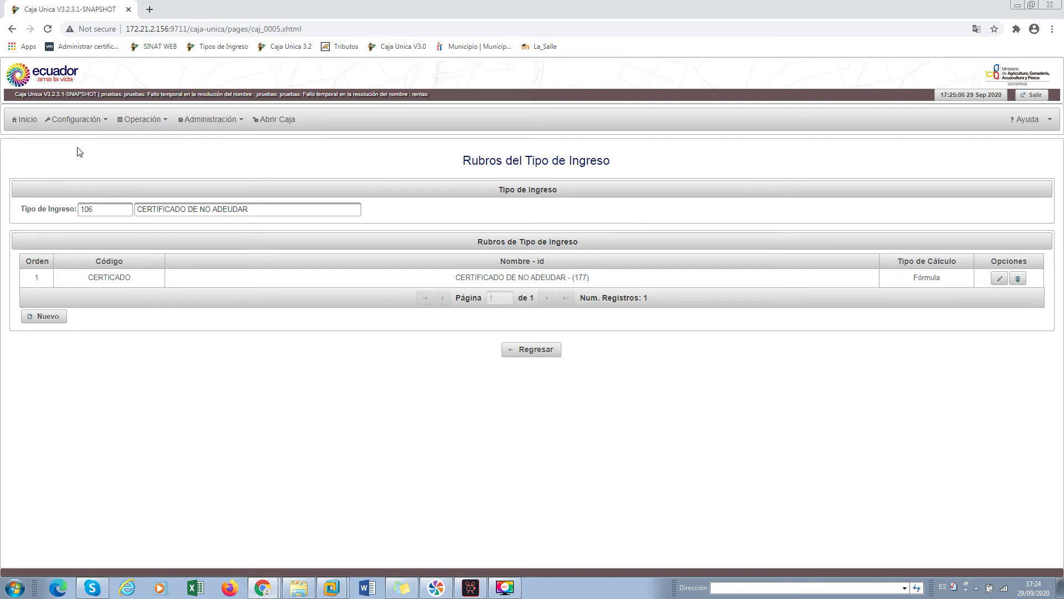
Go to the Tipos de Ingreso page under Configuración, after briefly visiting the rubro types page
left_click(66, 119)
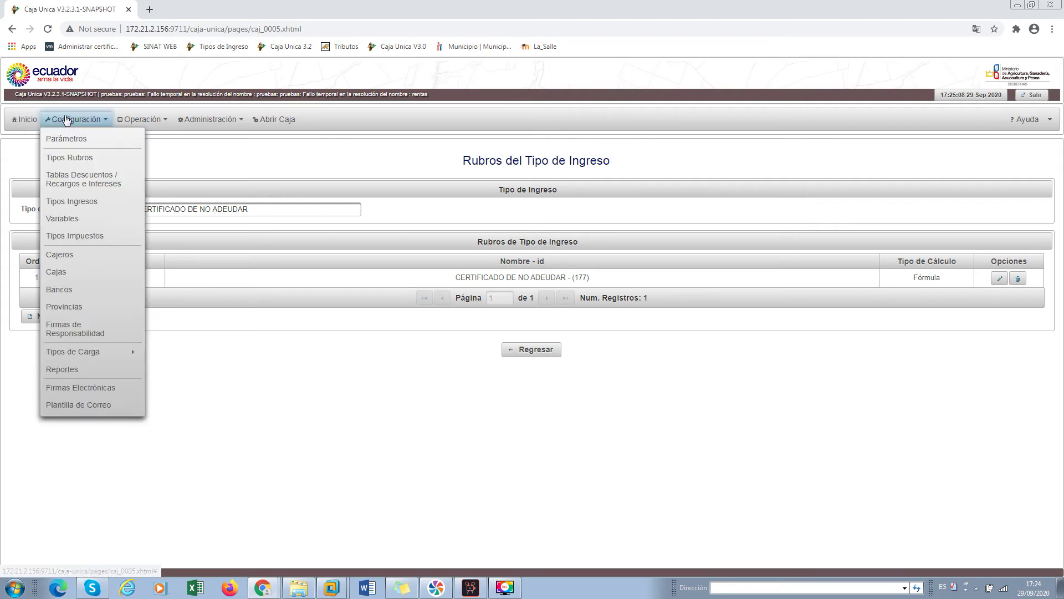
left_click(79, 159)
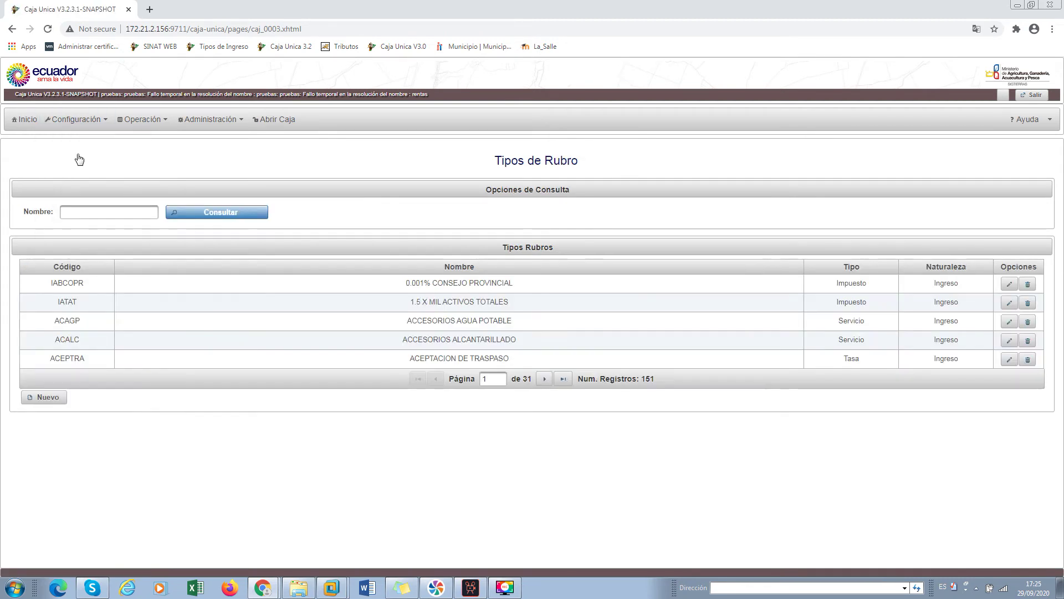
left_click(76, 120)
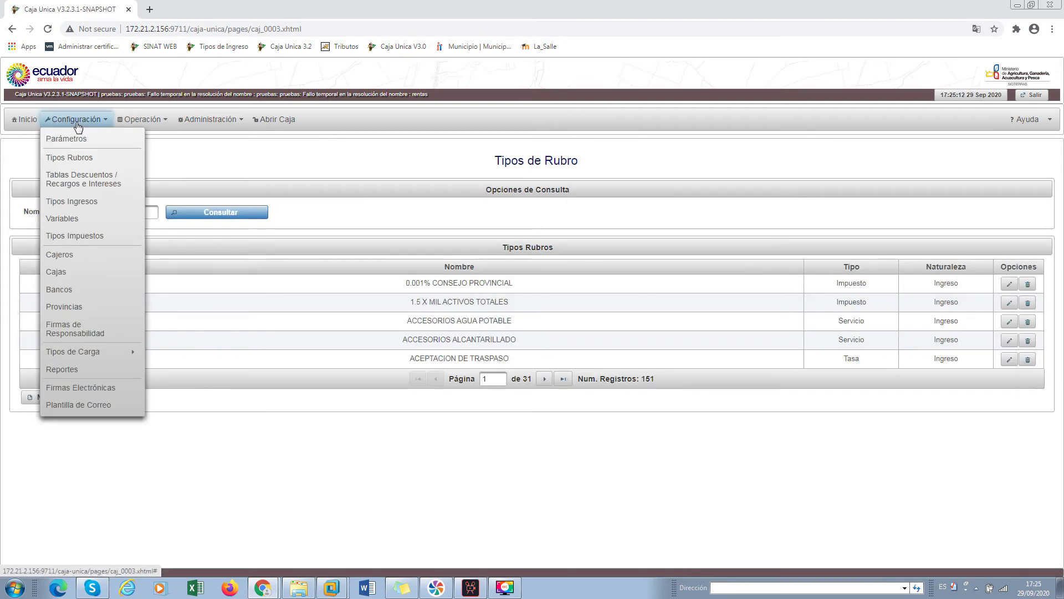
left_click(79, 203)
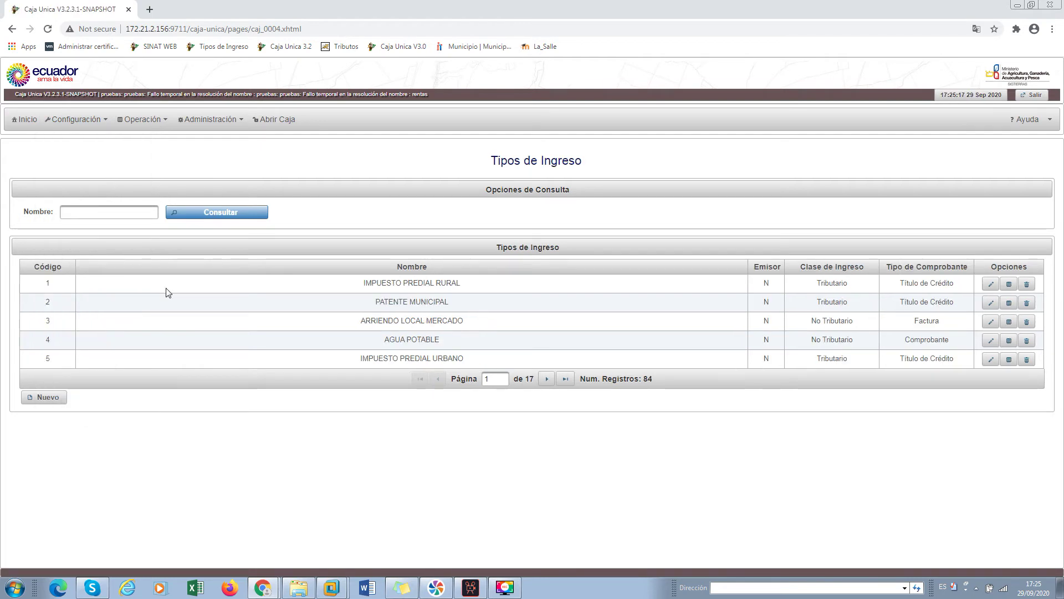
Search income types for 'certificado de no adeudar' and open the rubros of type 106
left_click(95, 212)
type("certifo")
key("Return")
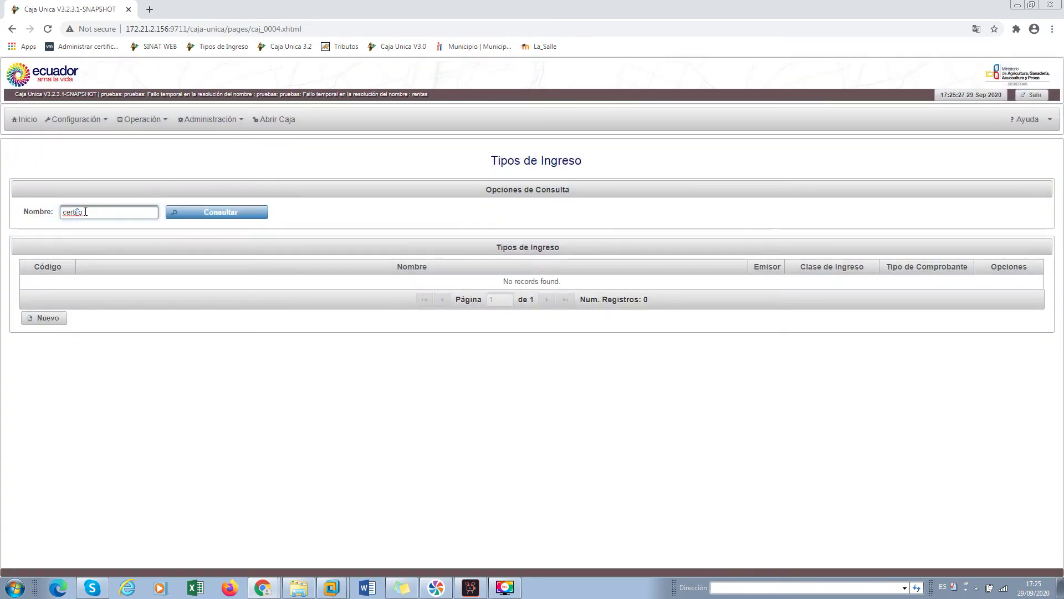
left_click_drag(77, 212, 114, 210)
left_click(114, 210)
key("BackSpace")
key("BackSpace")
left_click(113, 233)
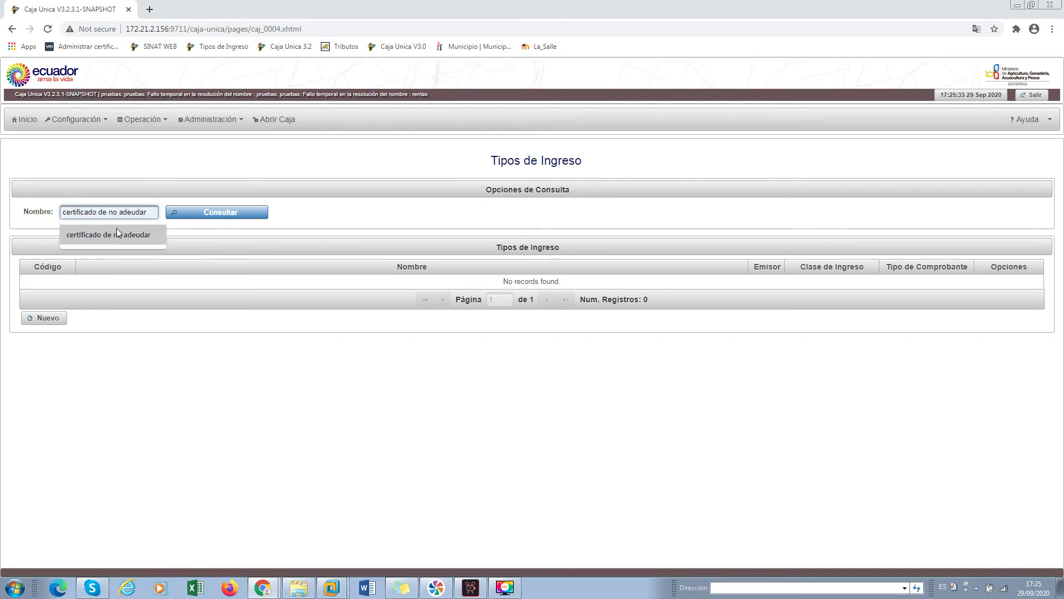
left_click(207, 213)
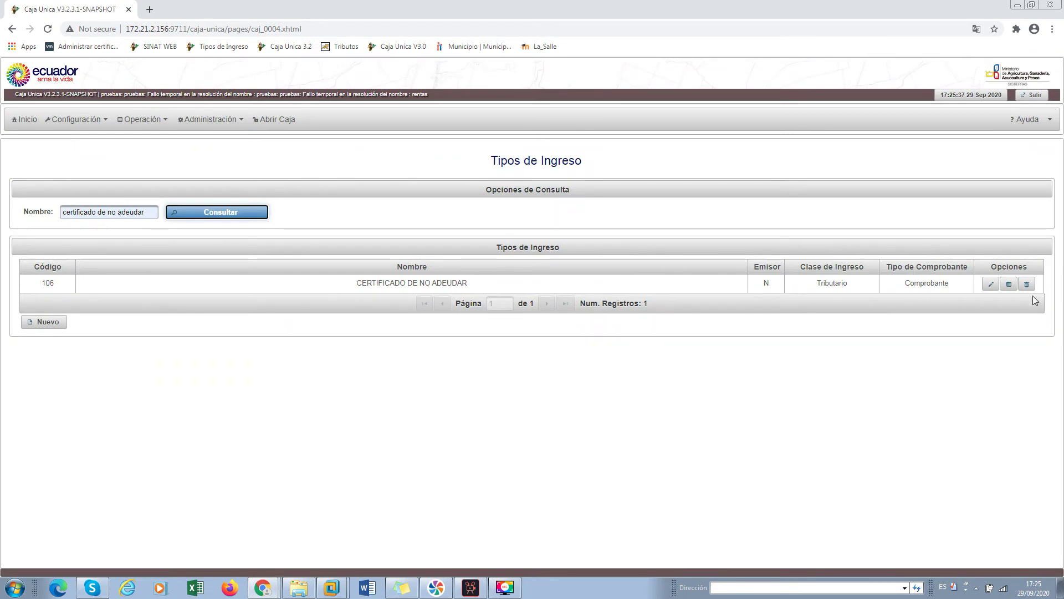
left_click(1007, 284)
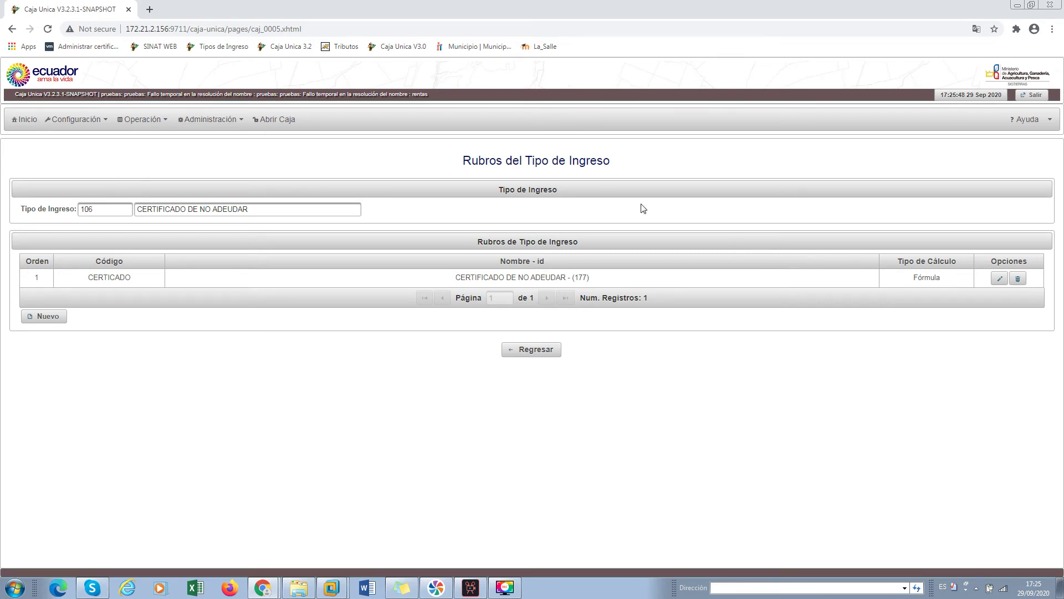
left_click(151, 121)
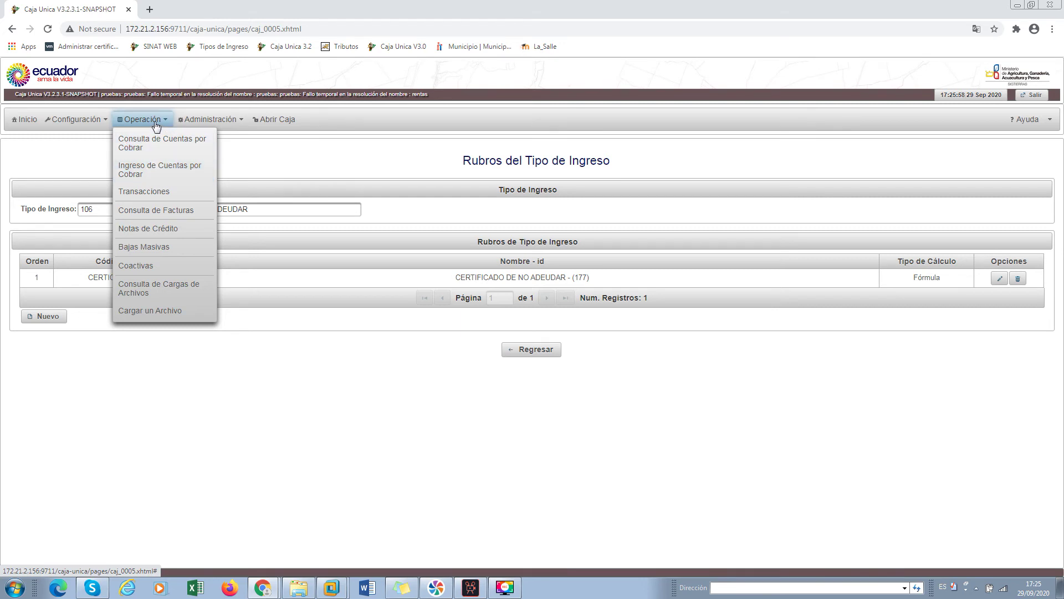
Start a new Ingreso de Cuentas por Cobrar and pick income type 106 from the 'certifica' results
left_click(148, 171)
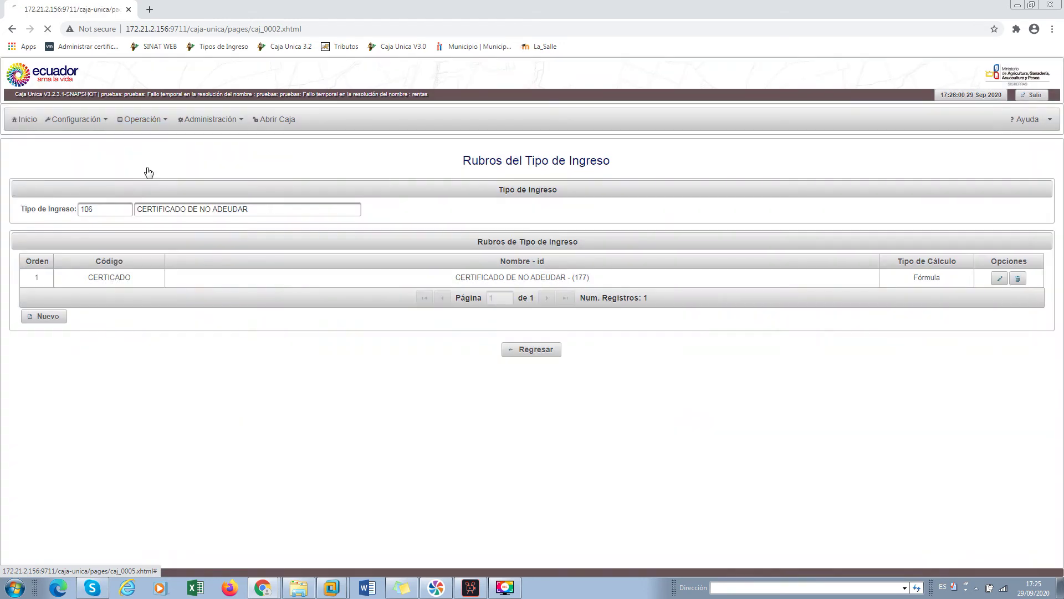
left_click(361, 212)
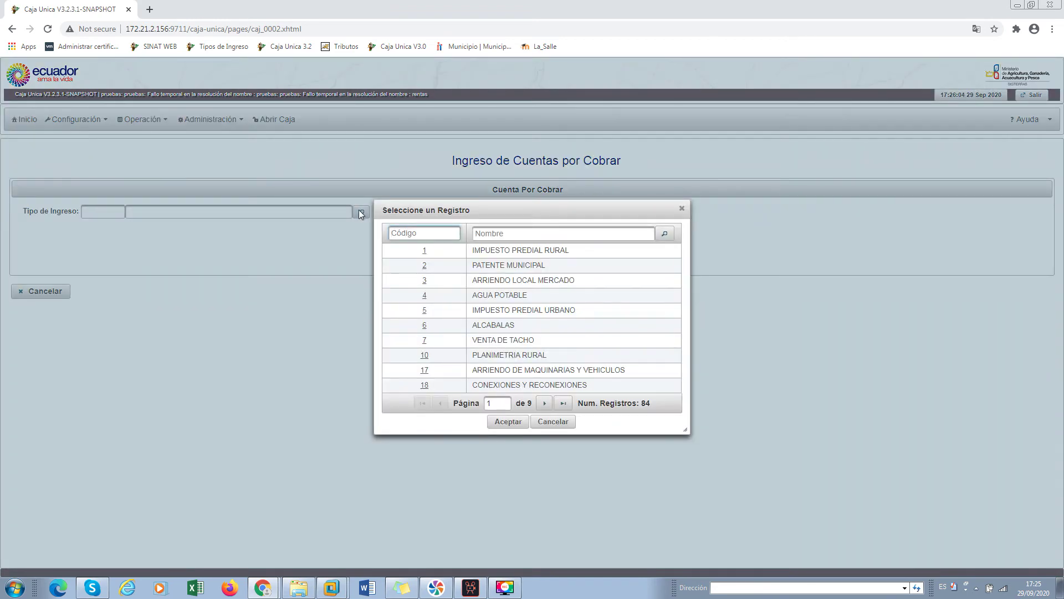
left_click(609, 232)
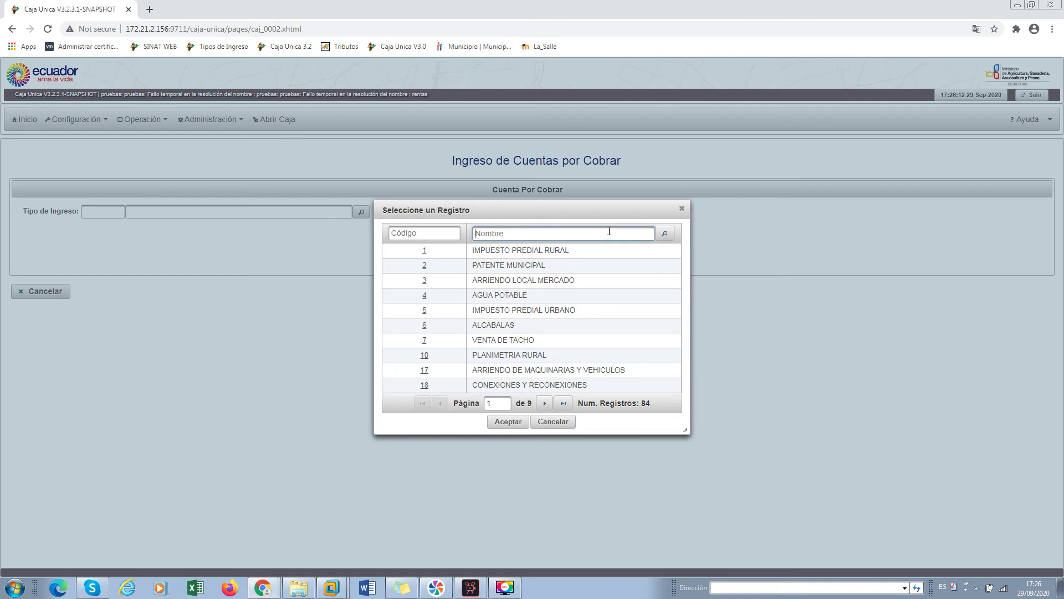
type("certifica")
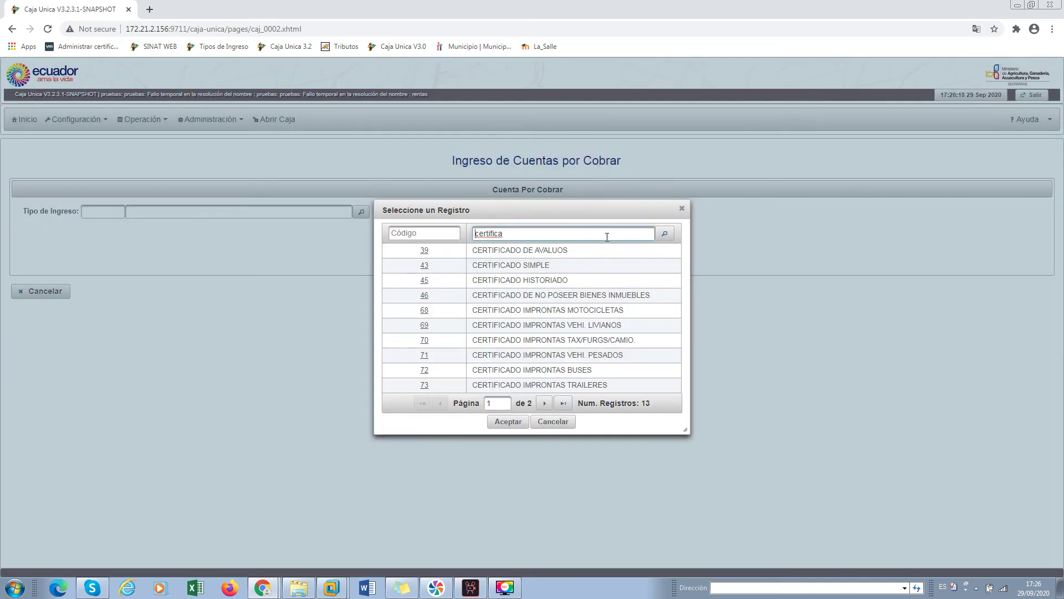
left_click(598, 265)
left_click(544, 403)
left_click(535, 290)
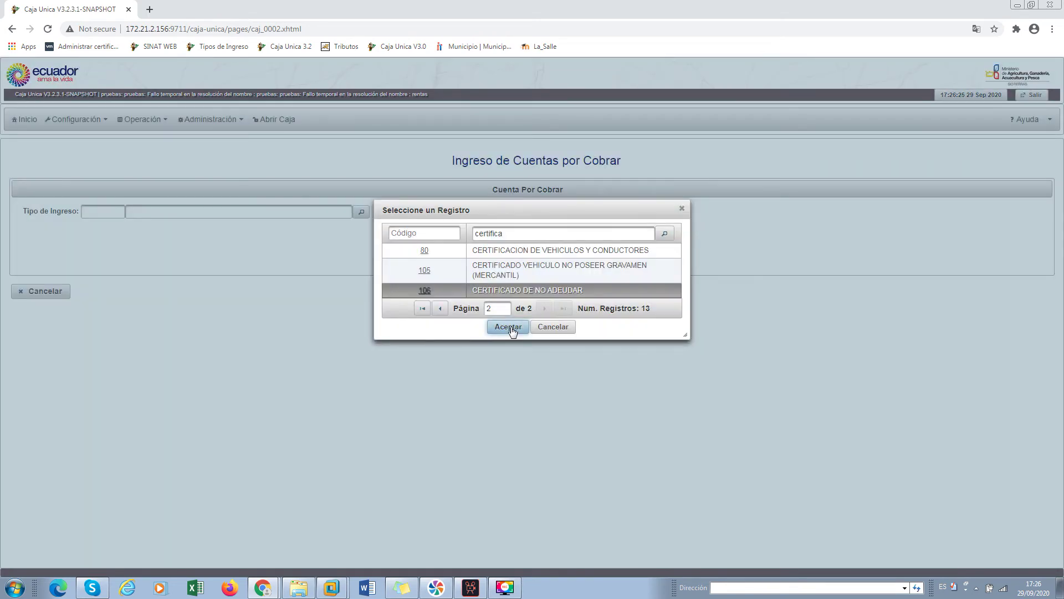
Confirm income type 106 and fill in the owner's Cédula from the suggestions
left_click(509, 327)
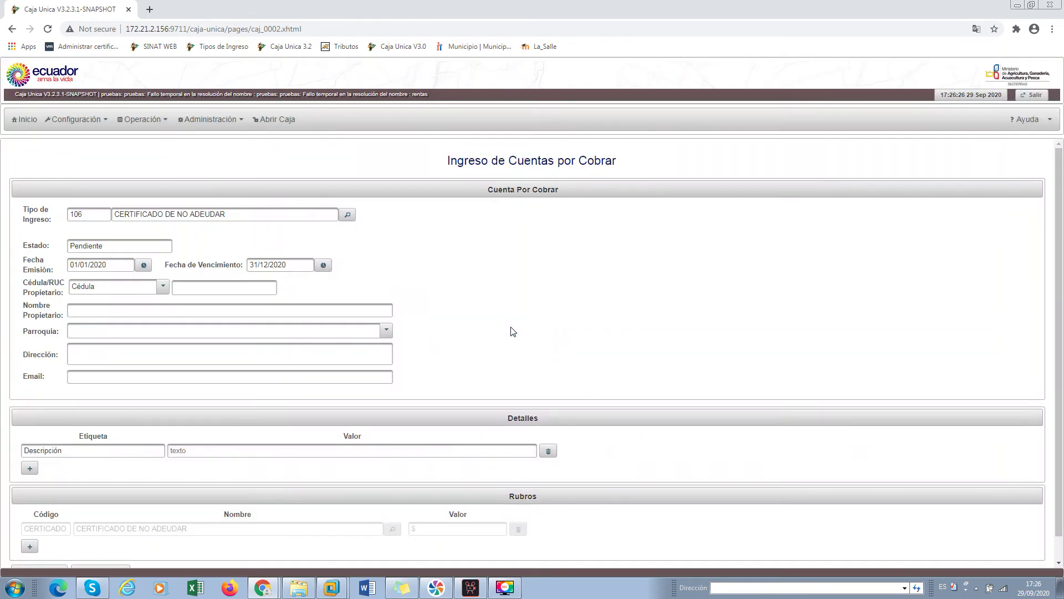
left_click(1030, 120)
left_click_drag(1060, 172, 1060, 203)
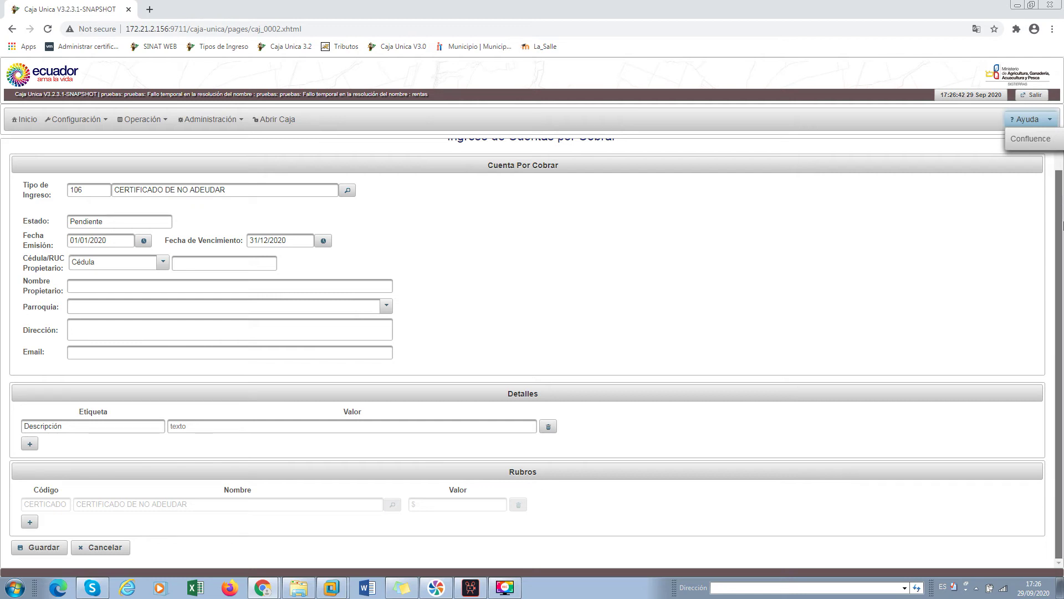
left_click(213, 267)
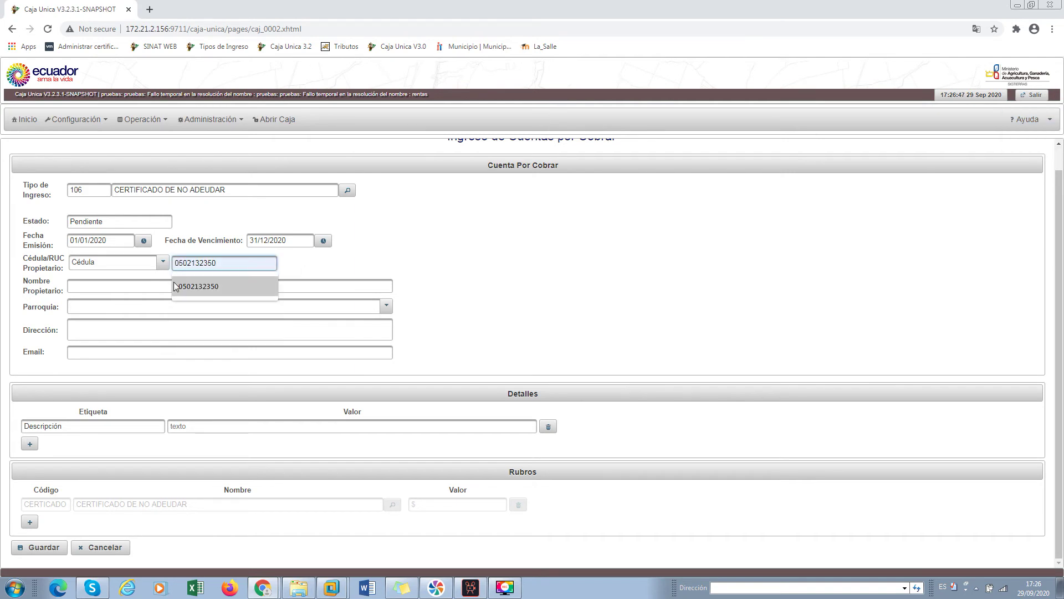
left_click(174, 283)
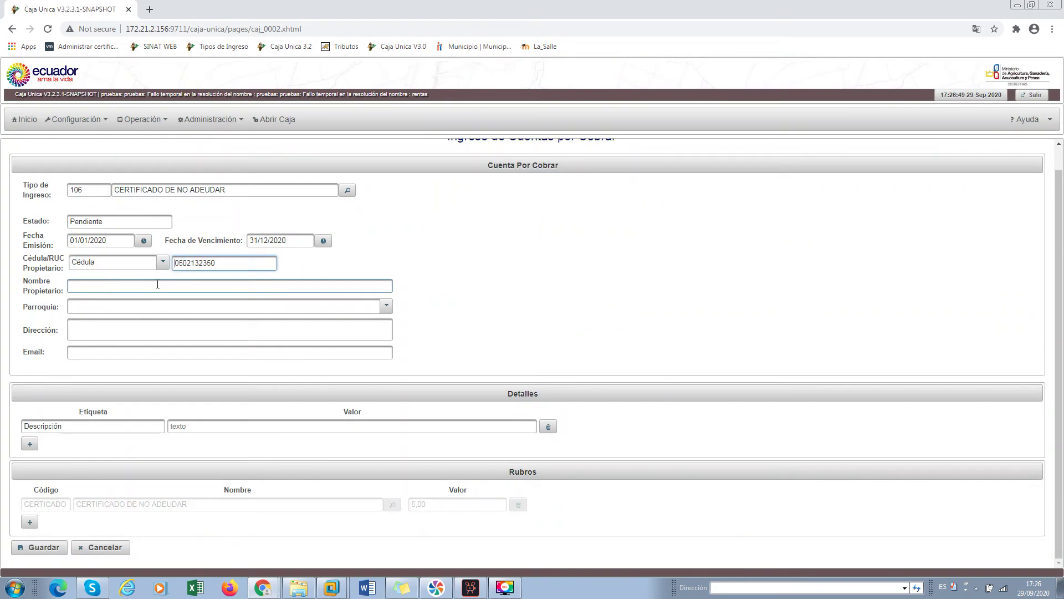
Enter the owner's full name, with the accented final letter
left_click(156, 285)
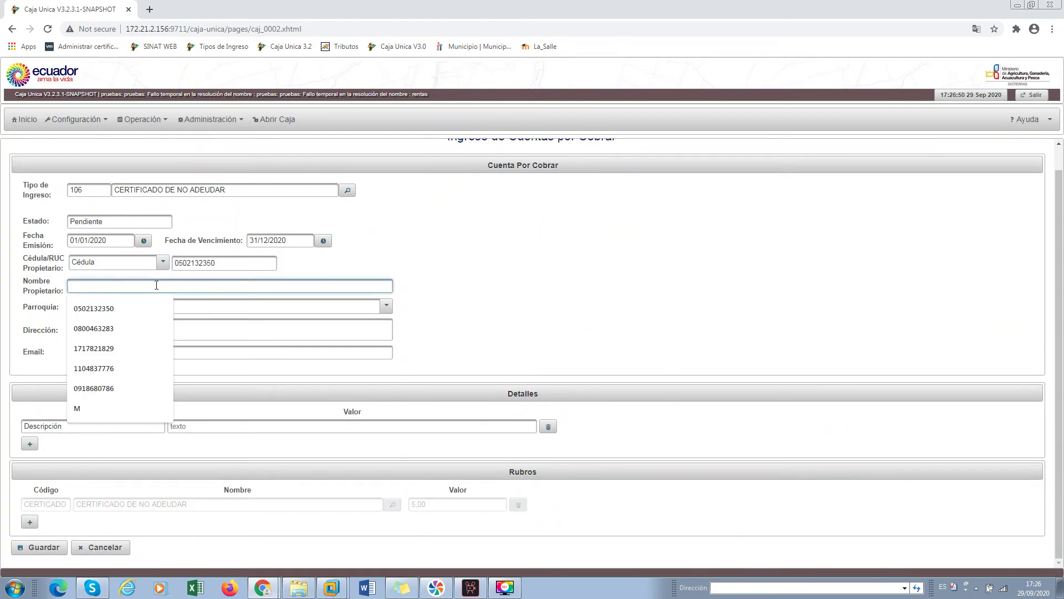
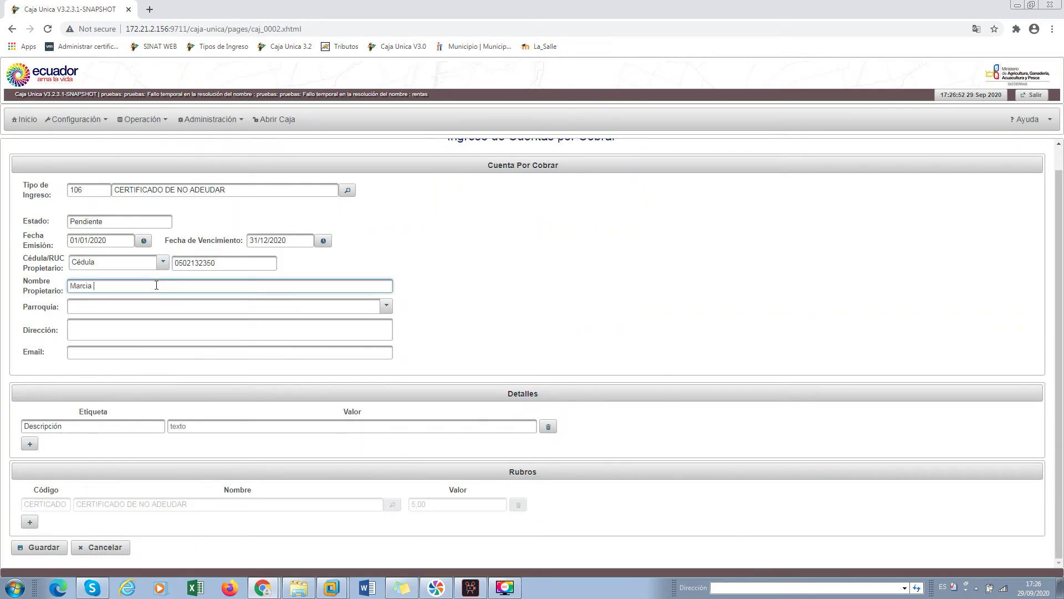
Choose parish ALAMOR, CAB CANTONAL and set the address to 'Costa'
left_click(102, 307)
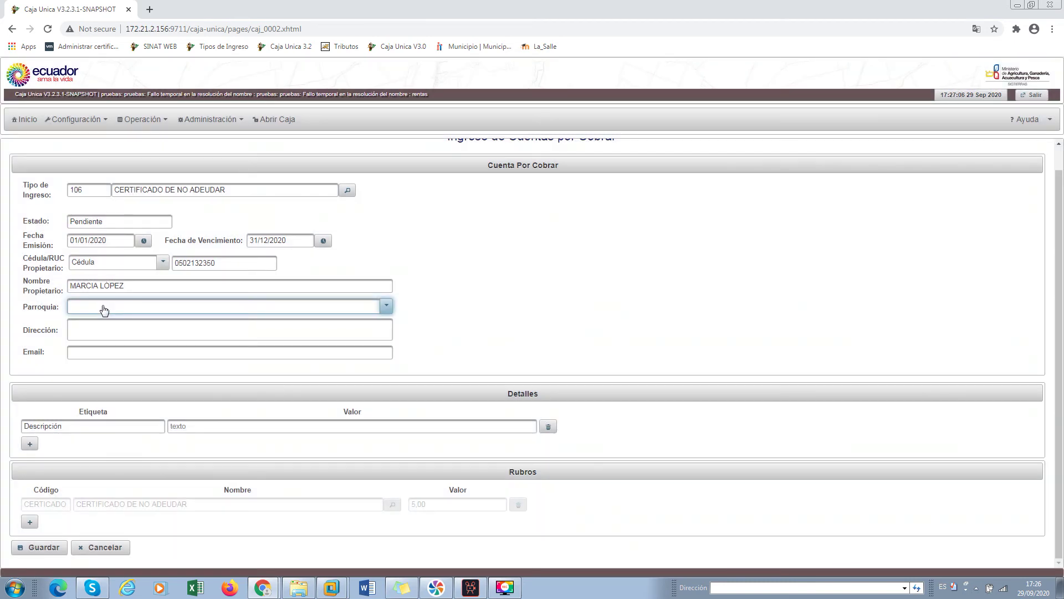
left_click(104, 310)
left_click(101, 332)
left_click(101, 331)
type("la")
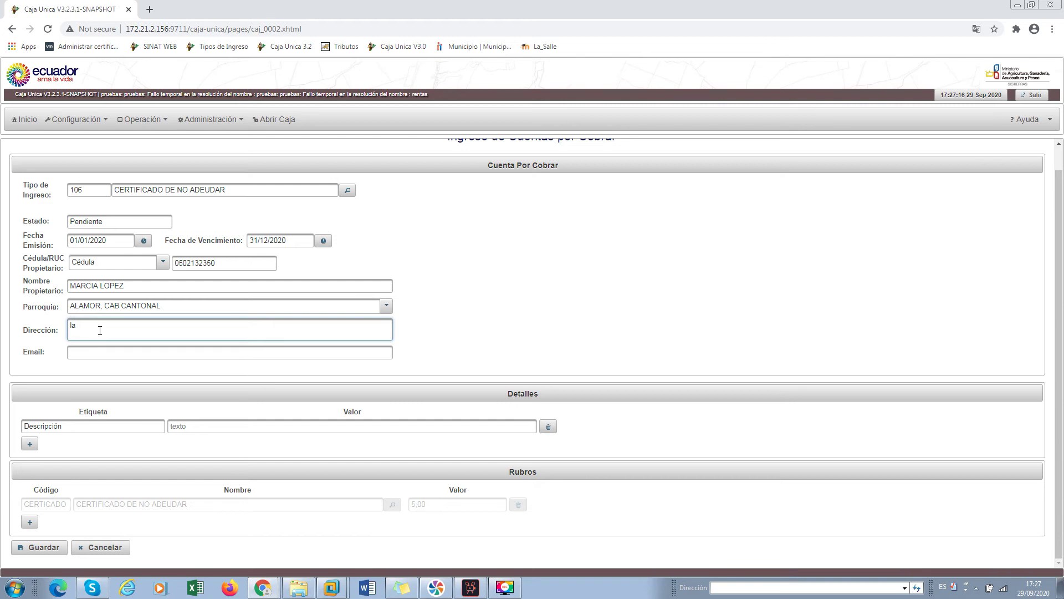
type("Costa")
double_click(74, 326)
key("Delete")
key("Delete")
left_click(77, 352)
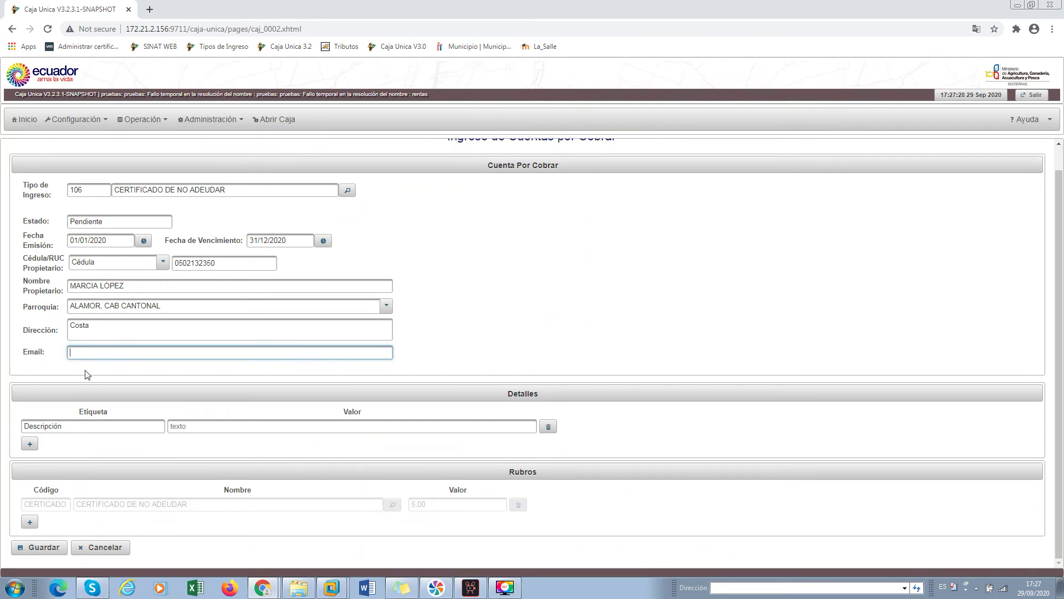
Enter the description 'Serecauda valores por levantamiento' in Detalles Valor and save the receivable
left_click(179, 427)
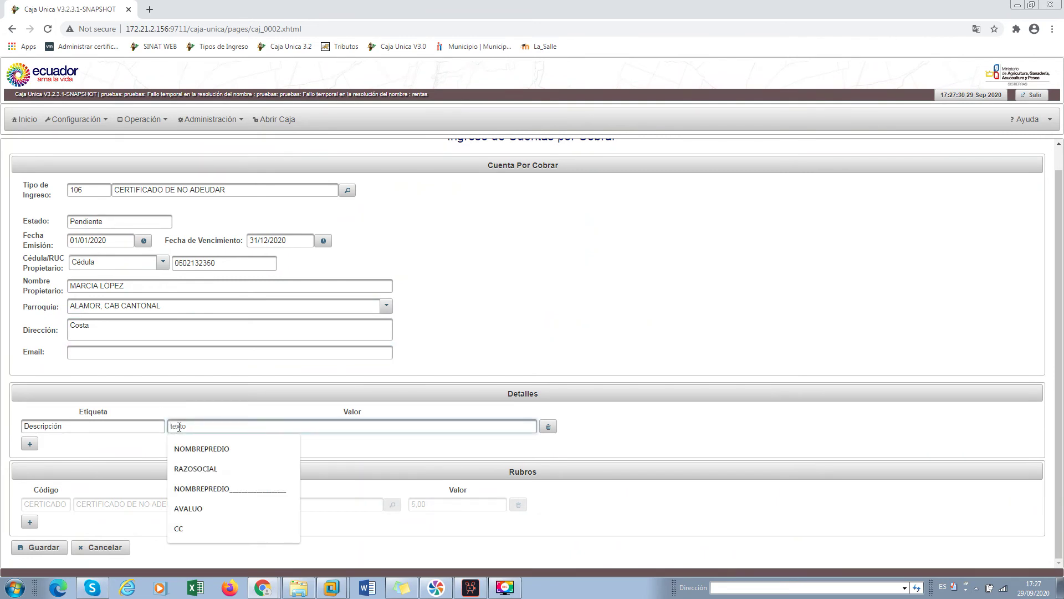
type("Se")
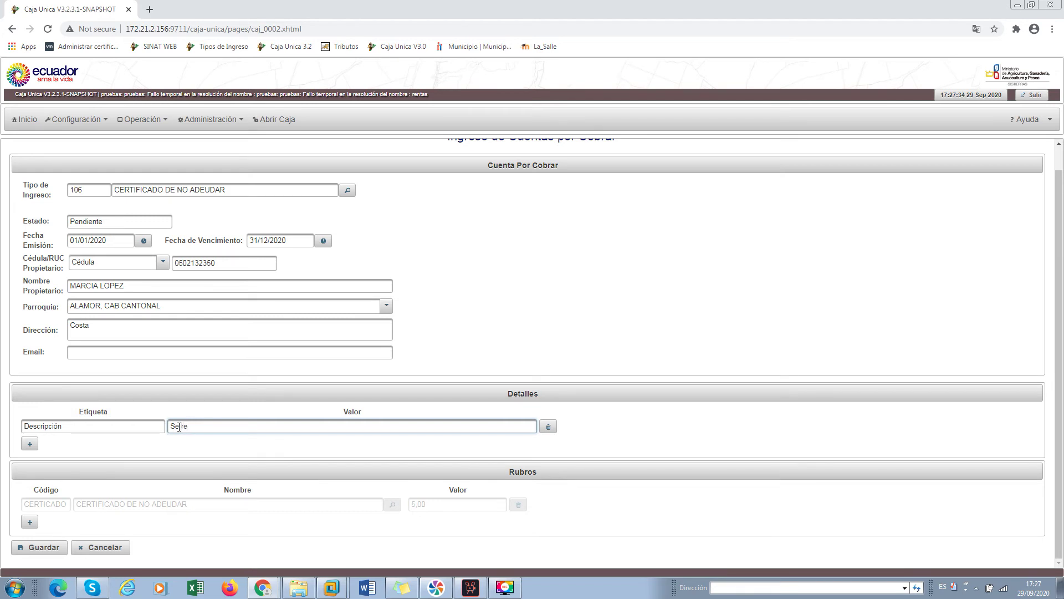
type("recauda valores por levantamiento")
left_click(292, 445)
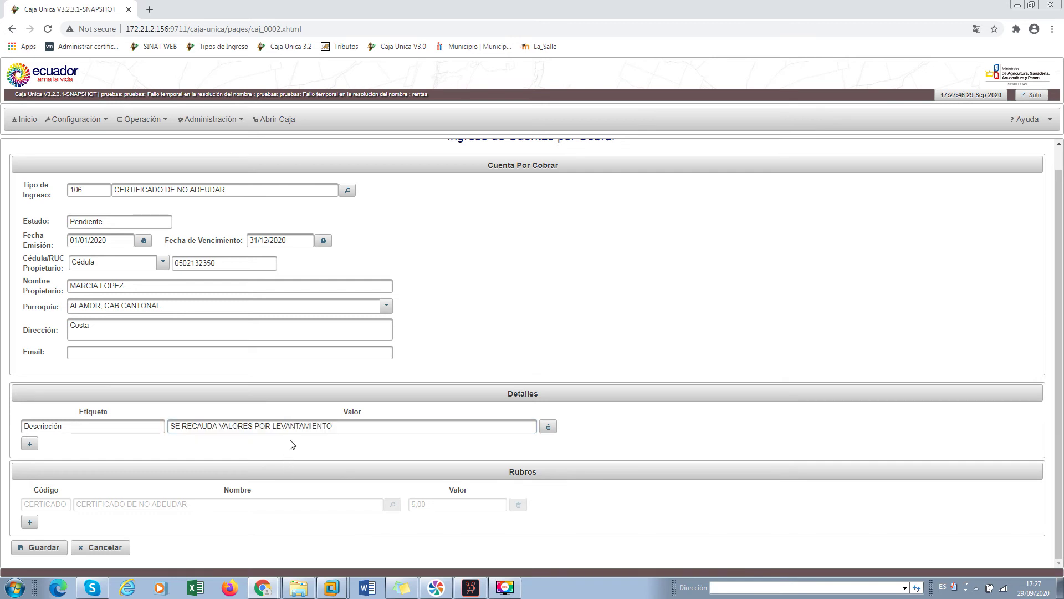
left_click(169, 429)
left_click(44, 547)
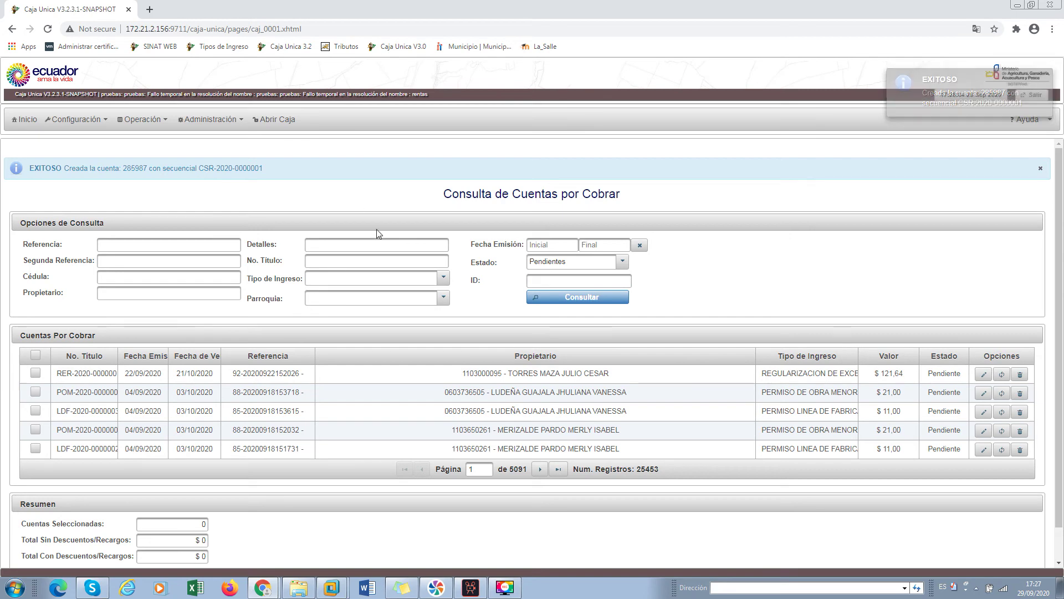
Look up receivables by the owner's ID number, tick the $5.00 certificate receivable and preview it
left_click(140, 120)
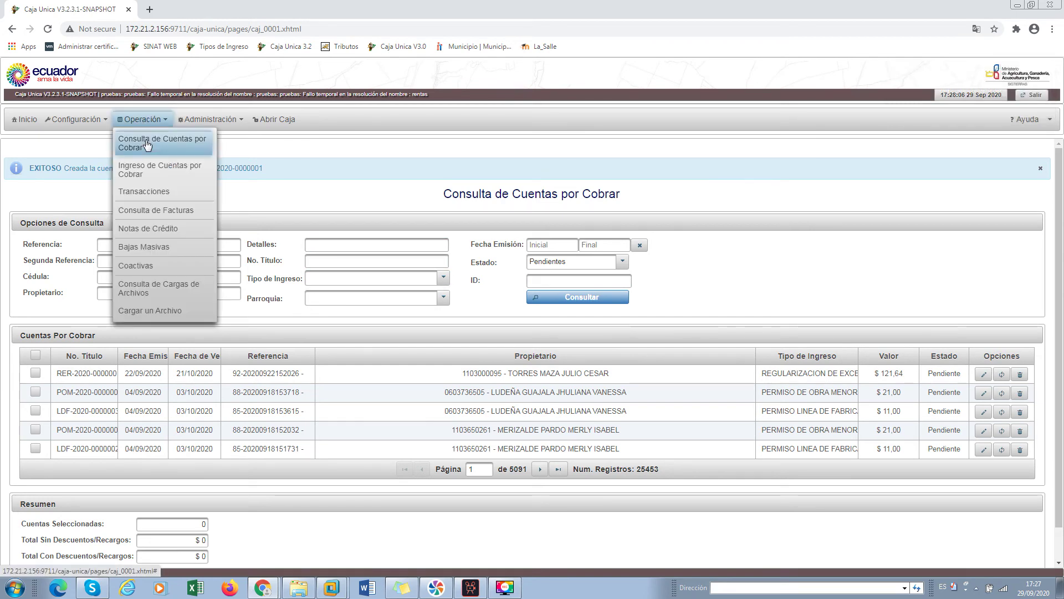
left_click(150, 170)
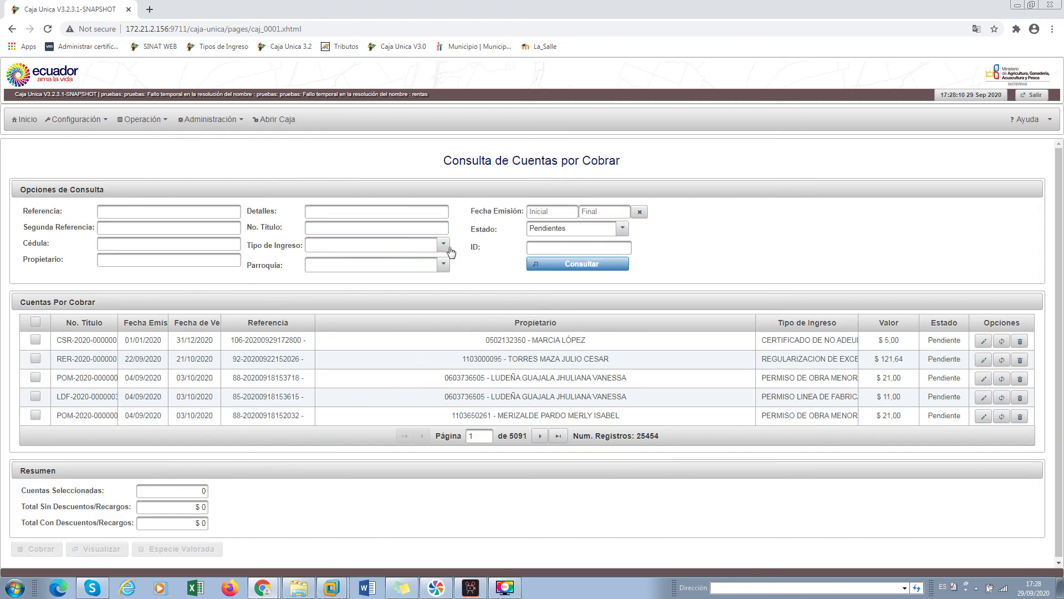
left_click(443, 246)
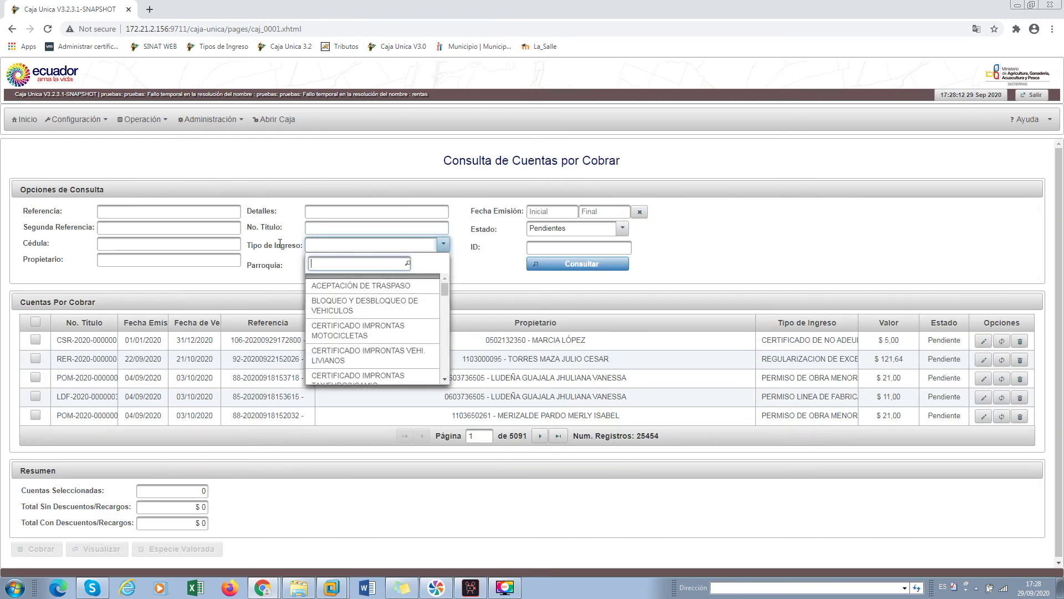
left_click(167, 243)
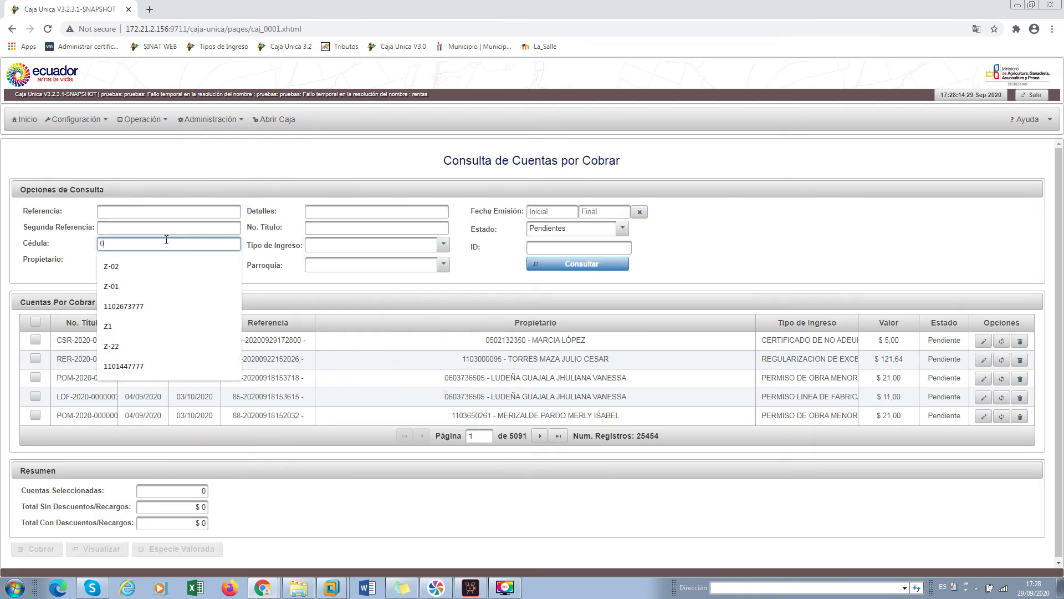
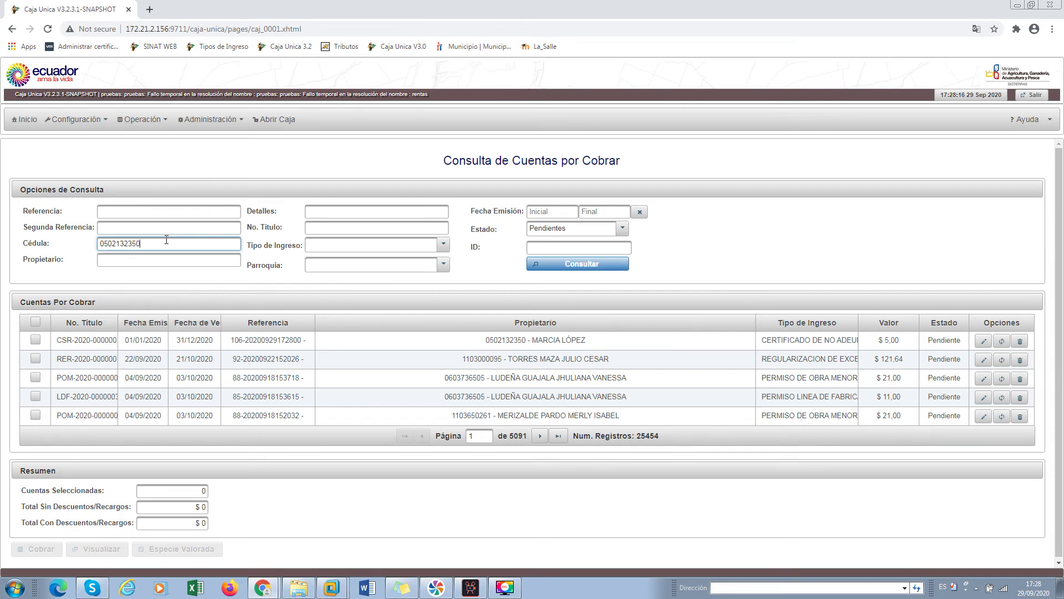
left_click(554, 265)
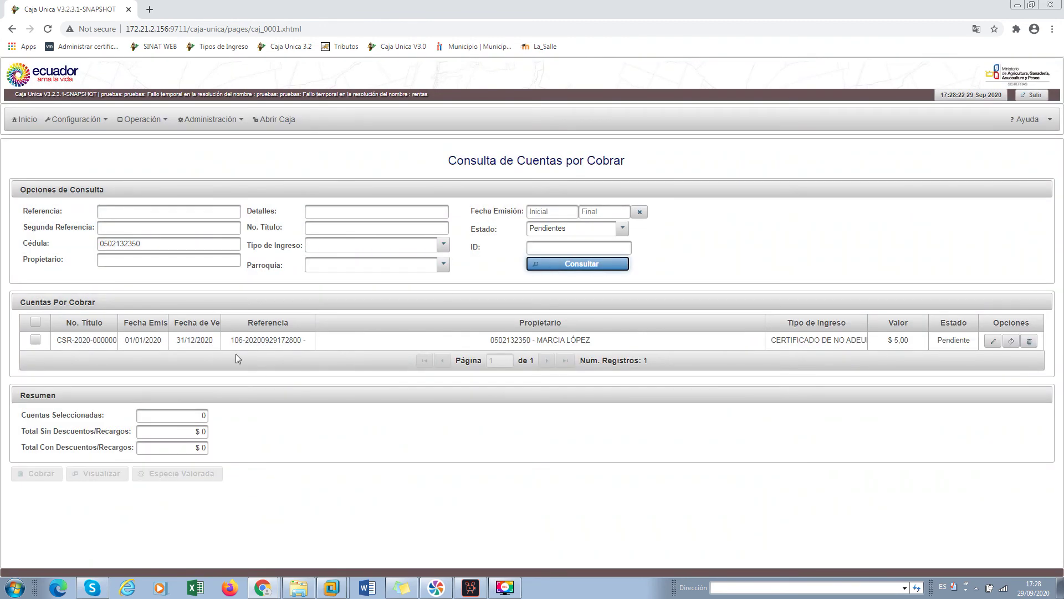
left_click_drag(495, 339, 593, 342)
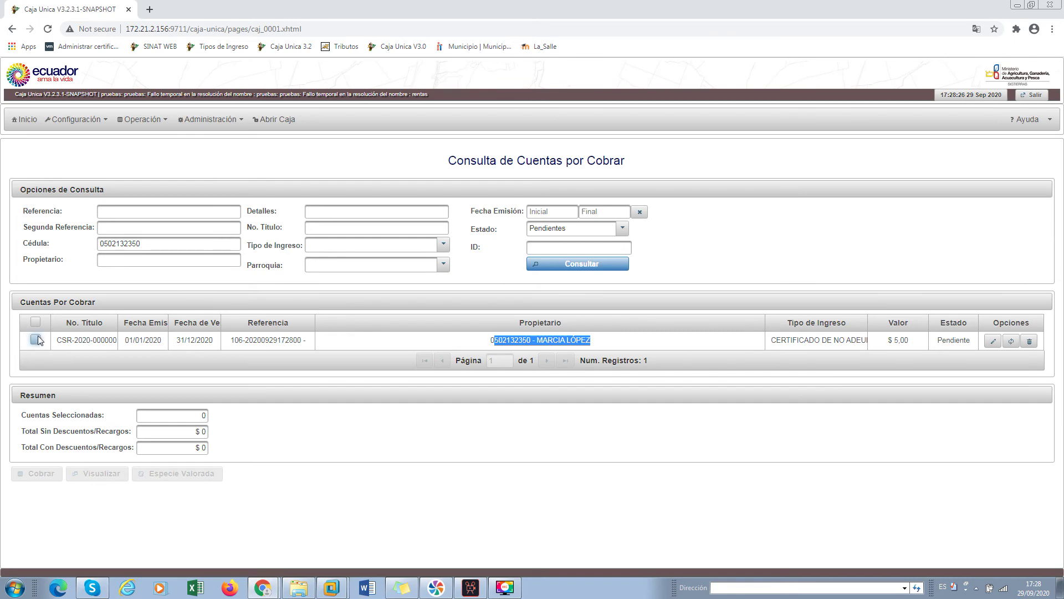
left_click(36, 339)
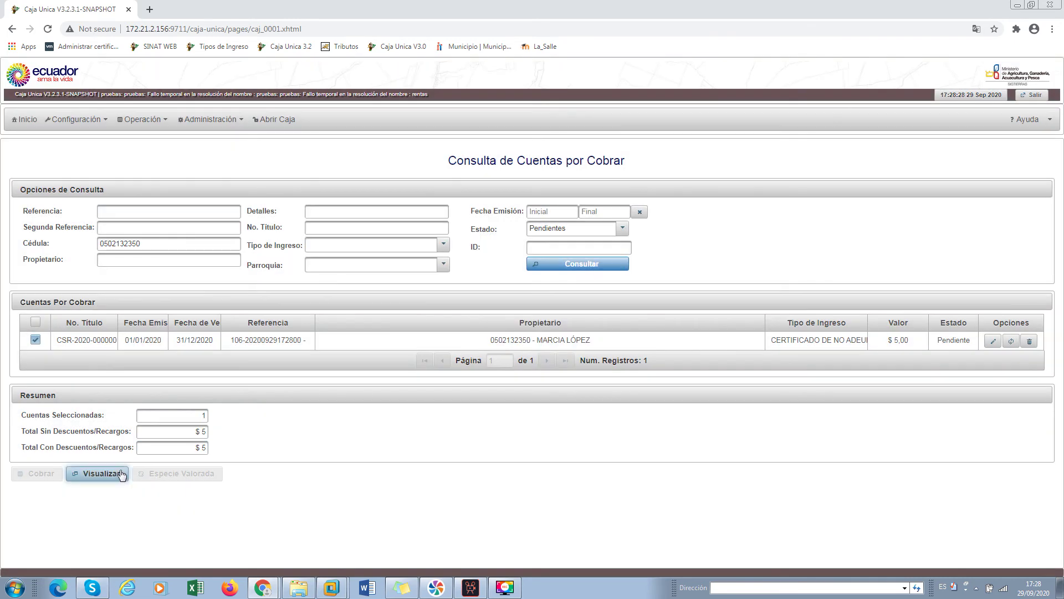
left_click(117, 475)
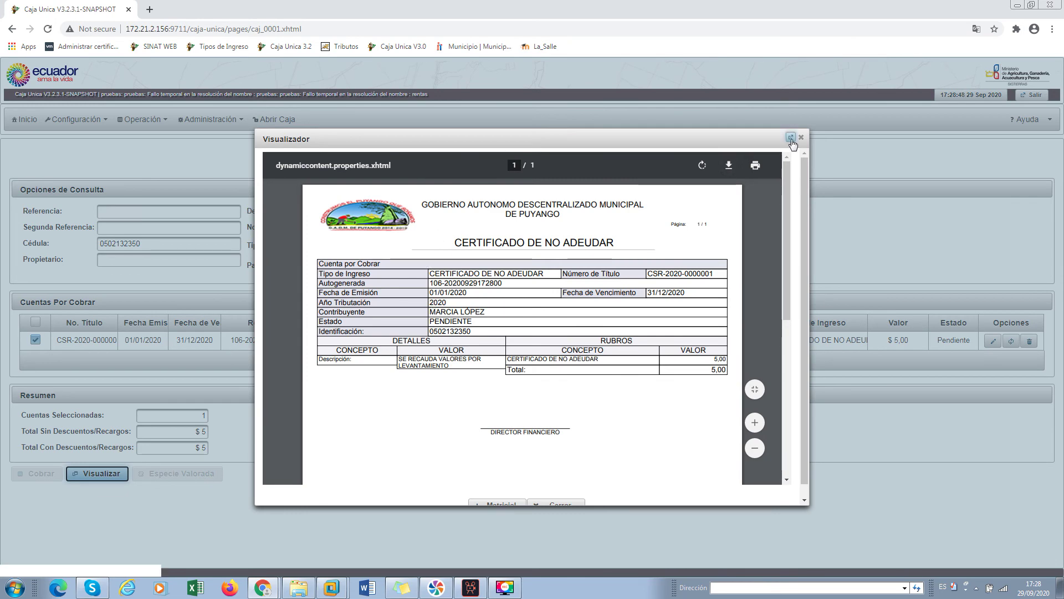
Close the certificate preview and untick the receivable
left_click(801, 137)
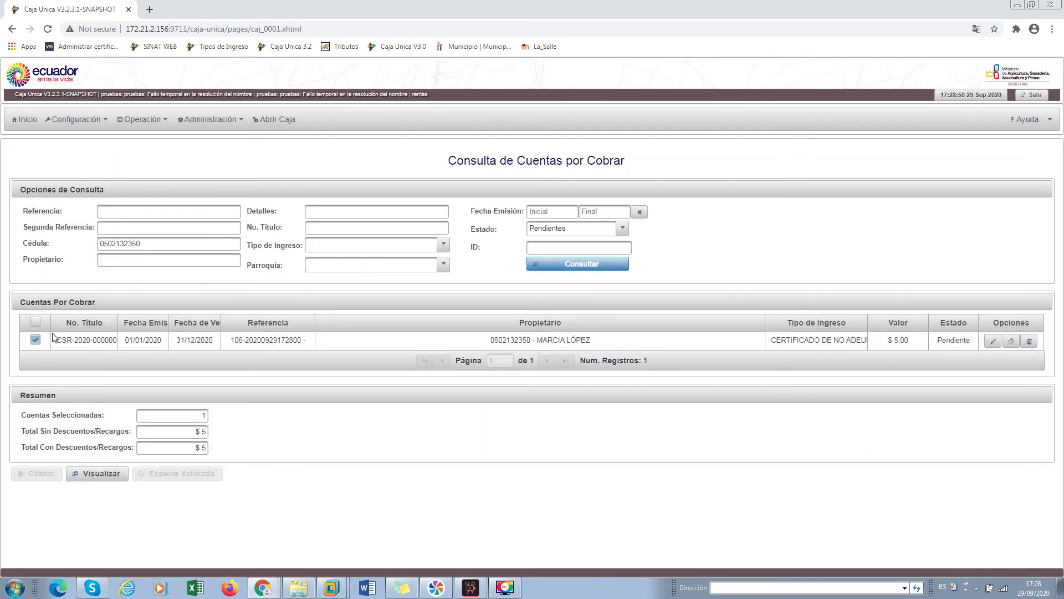
left_click(37, 340)
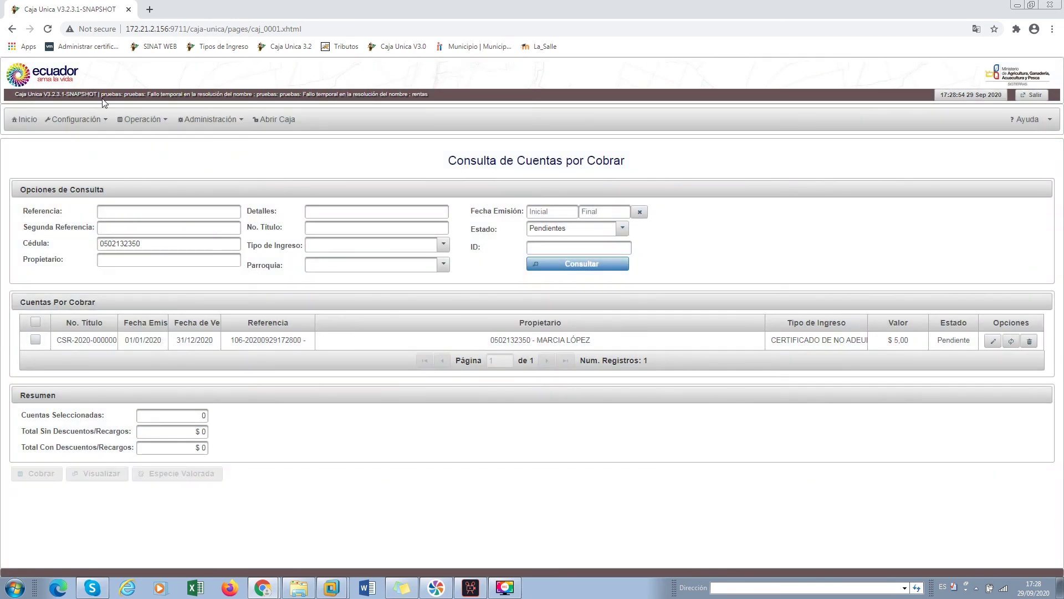
left_click(80, 120)
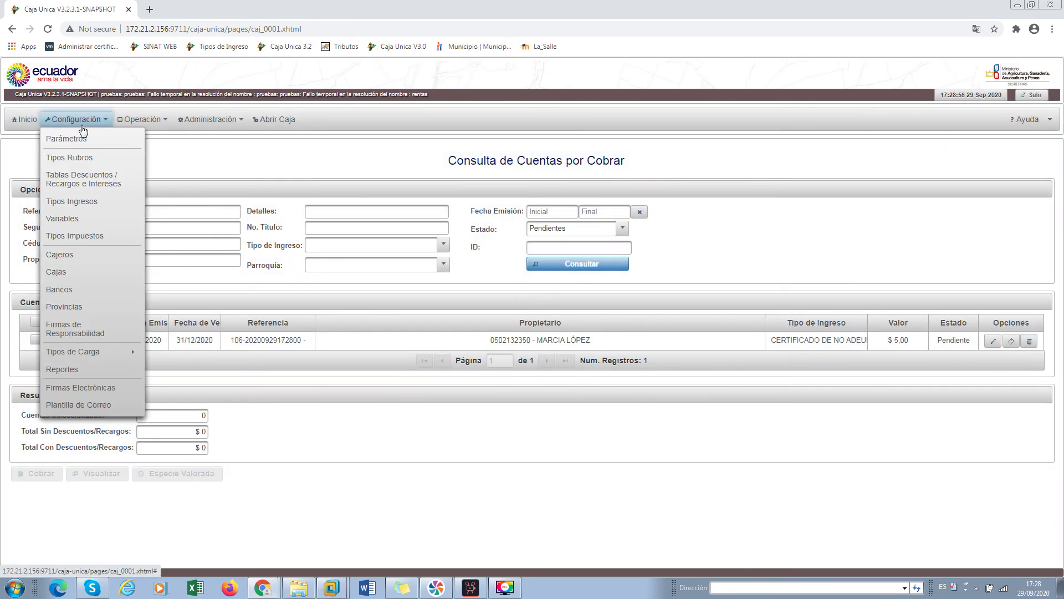
View SALARIO_MINIMO's values from the Variables list, go back, and reopen them
left_click(66, 219)
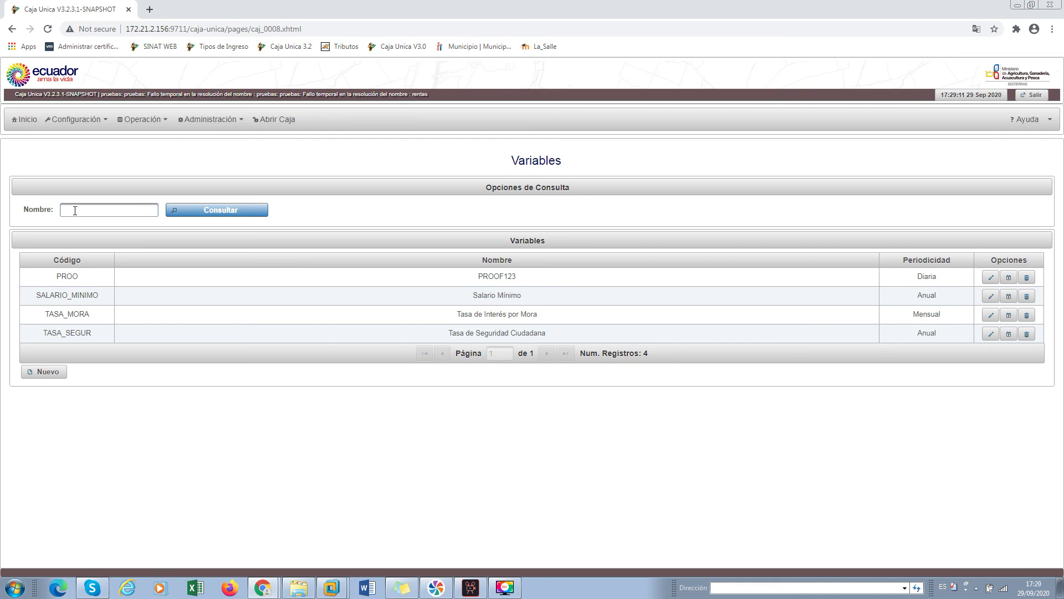
left_click(1008, 296)
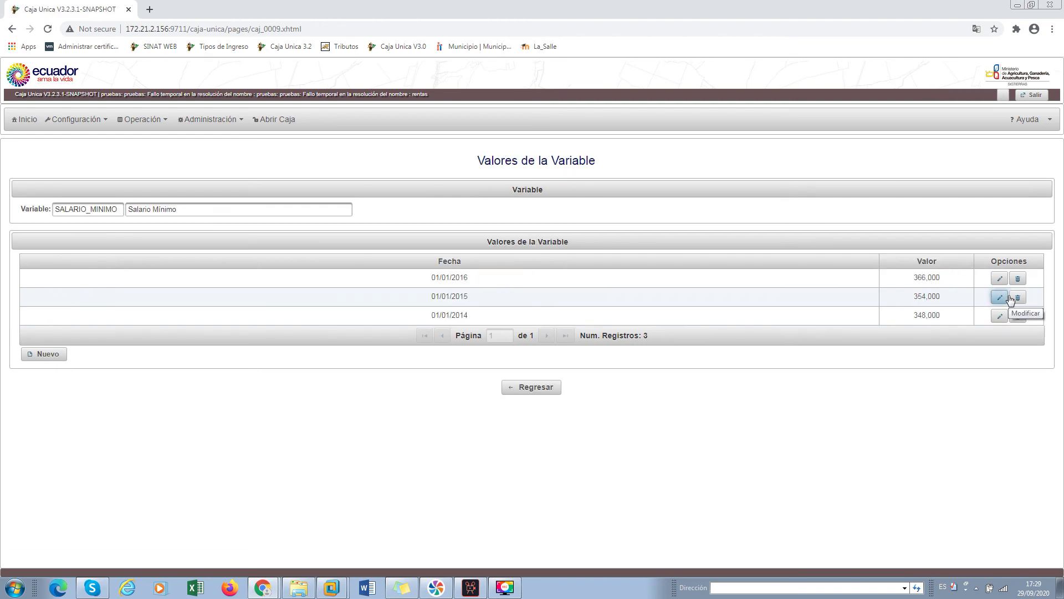
left_click(529, 388)
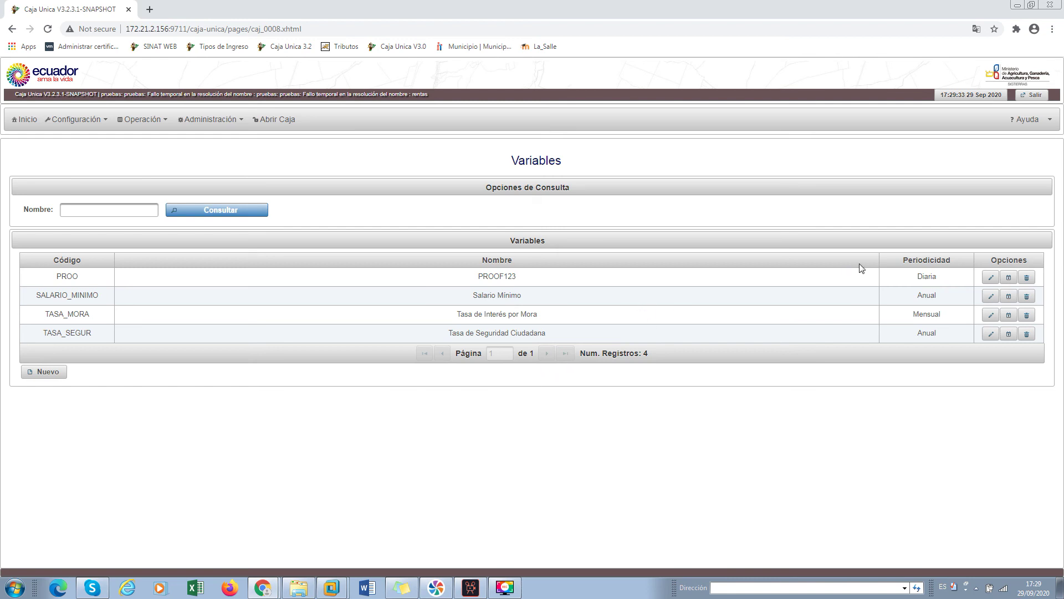
left_click(992, 297)
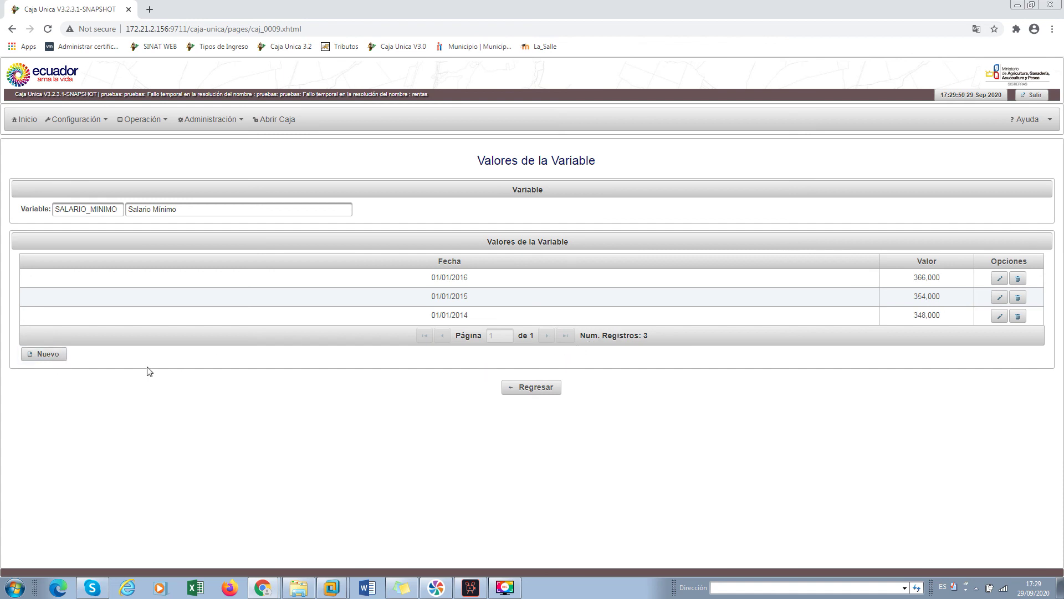
left_click(78, 120)
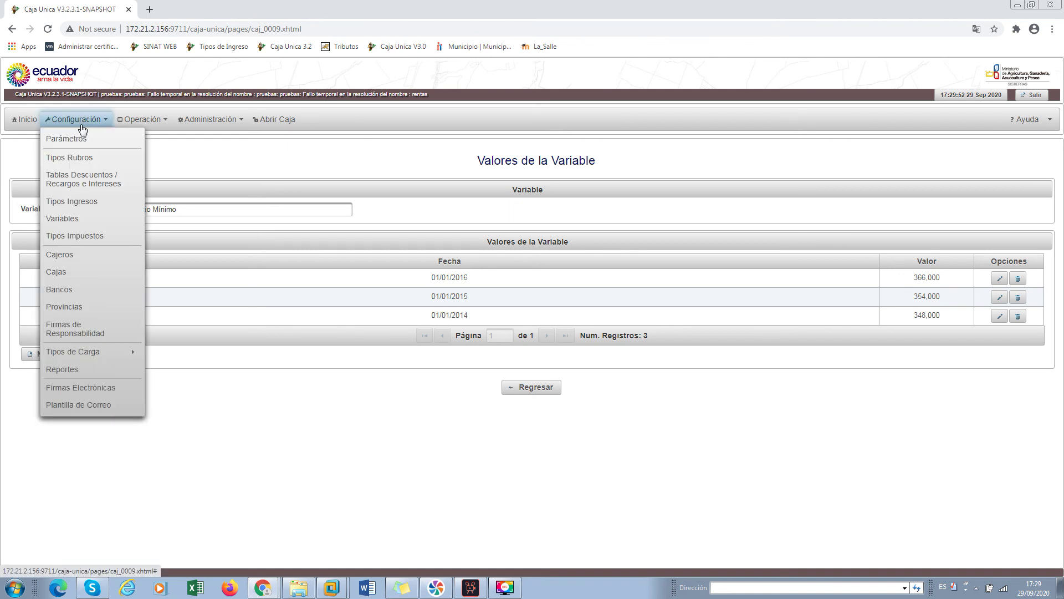
Save a new cashier with a suggested user and the cashier's first name, then view cashier 12 unchanged
left_click(75, 255)
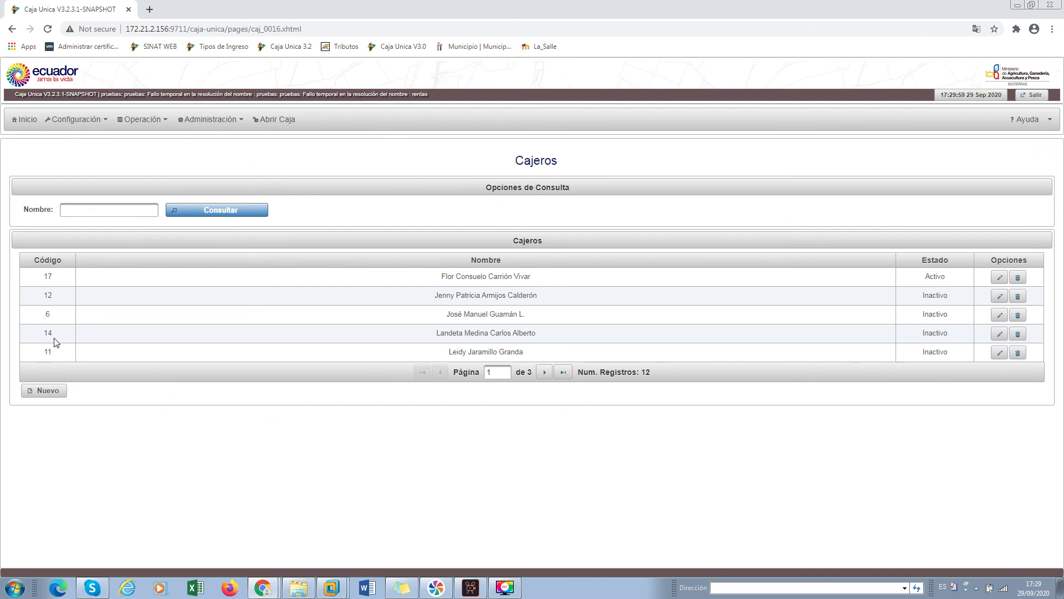
left_click(40, 397)
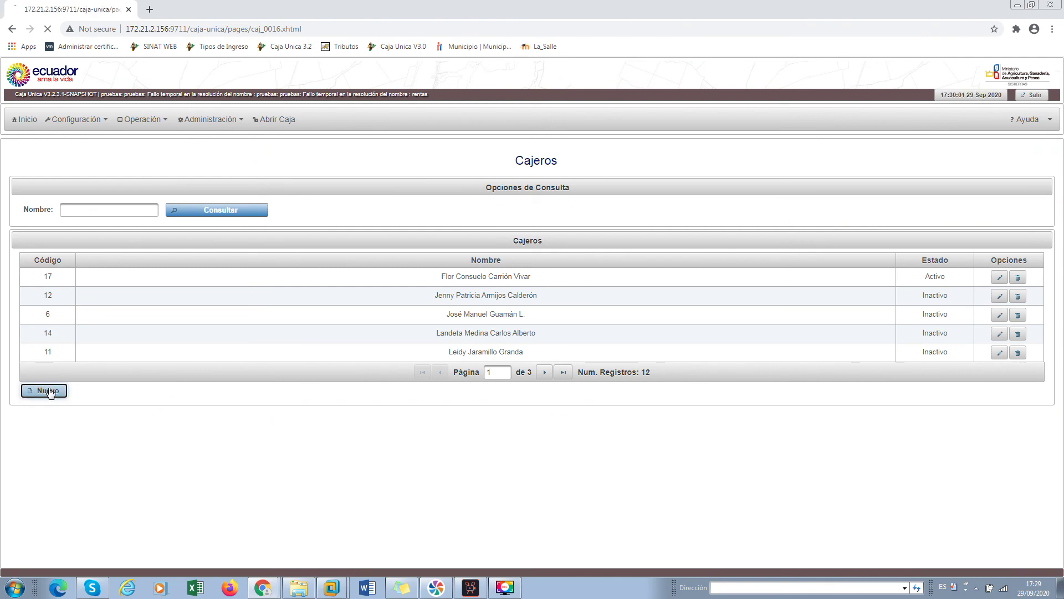
left_click(145, 225)
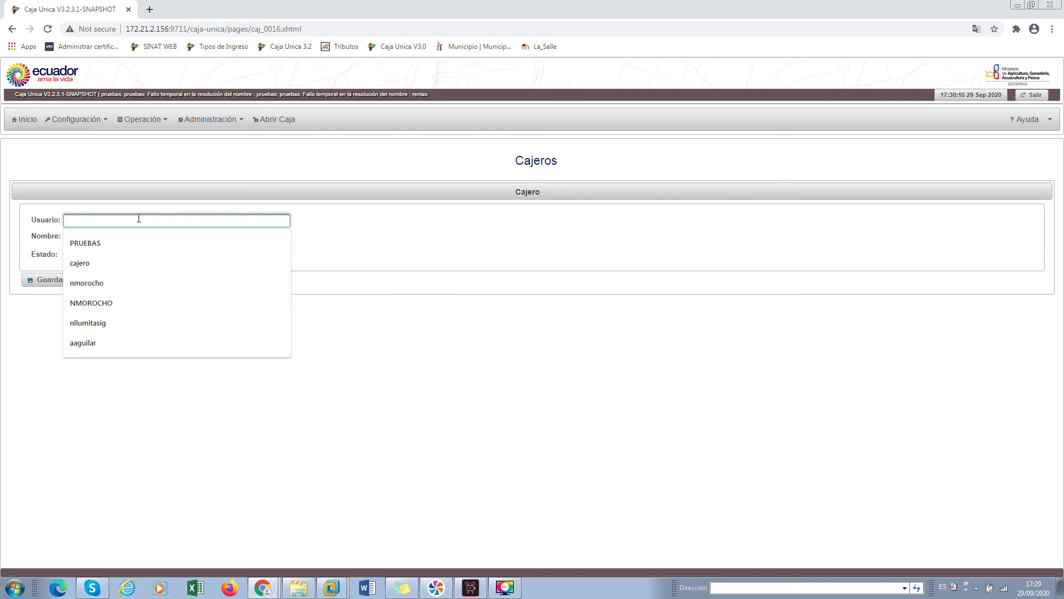
left_click(81, 263)
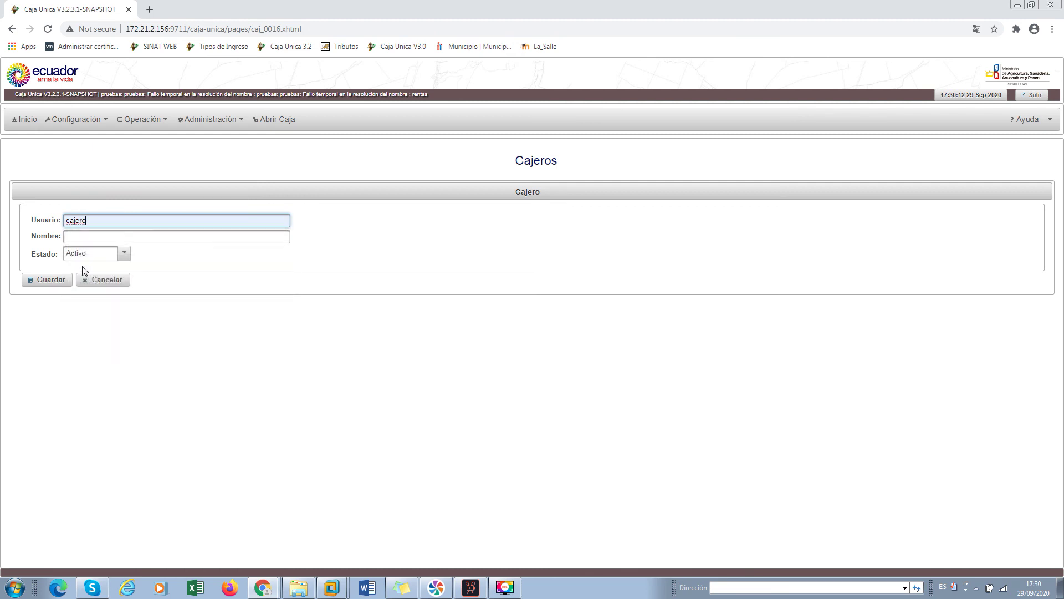
left_click(87, 241)
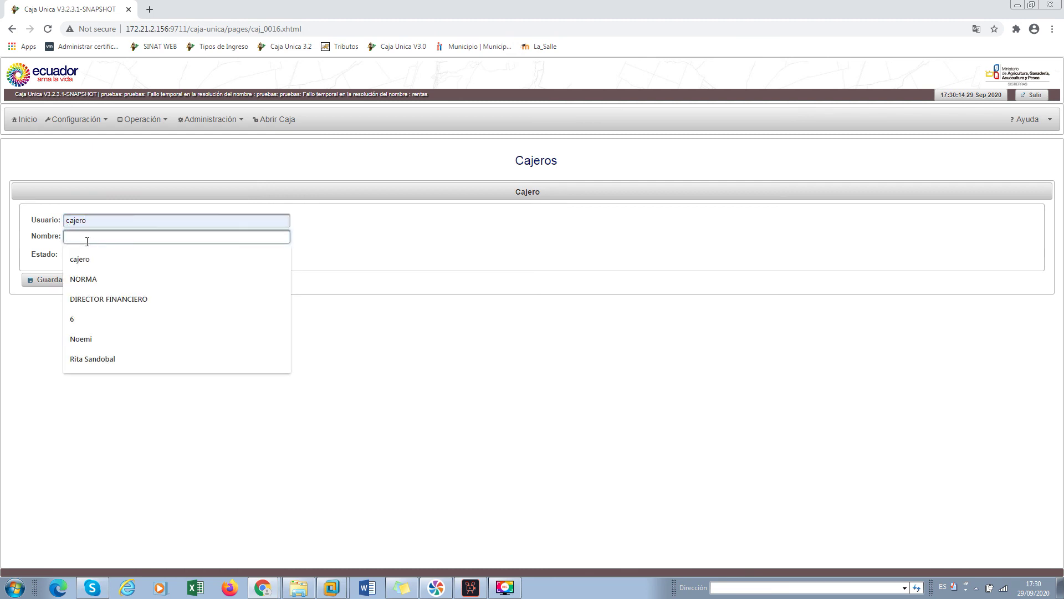
type("Marcia")
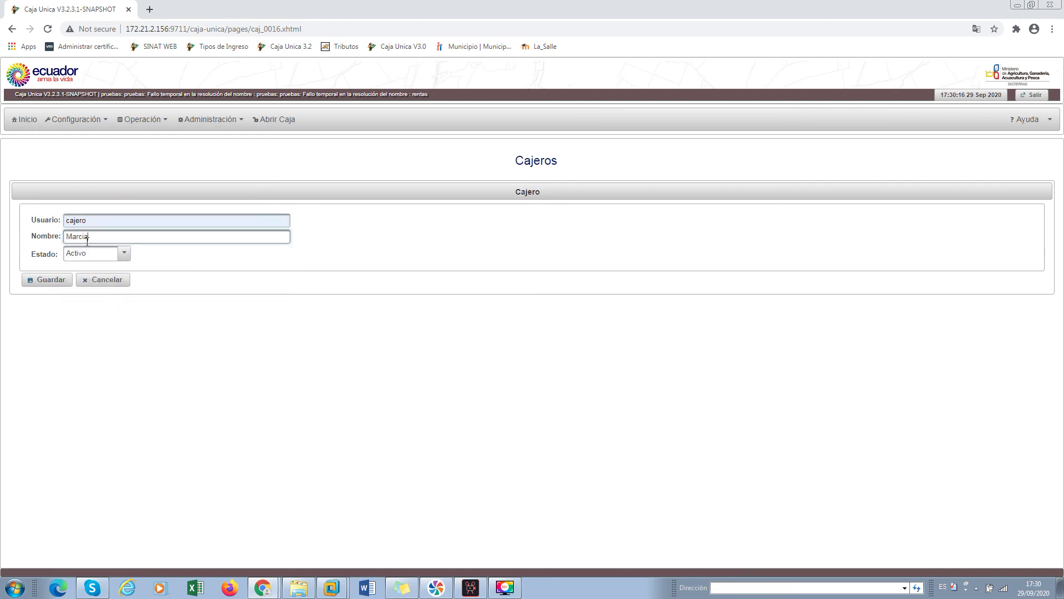
left_click(50, 283)
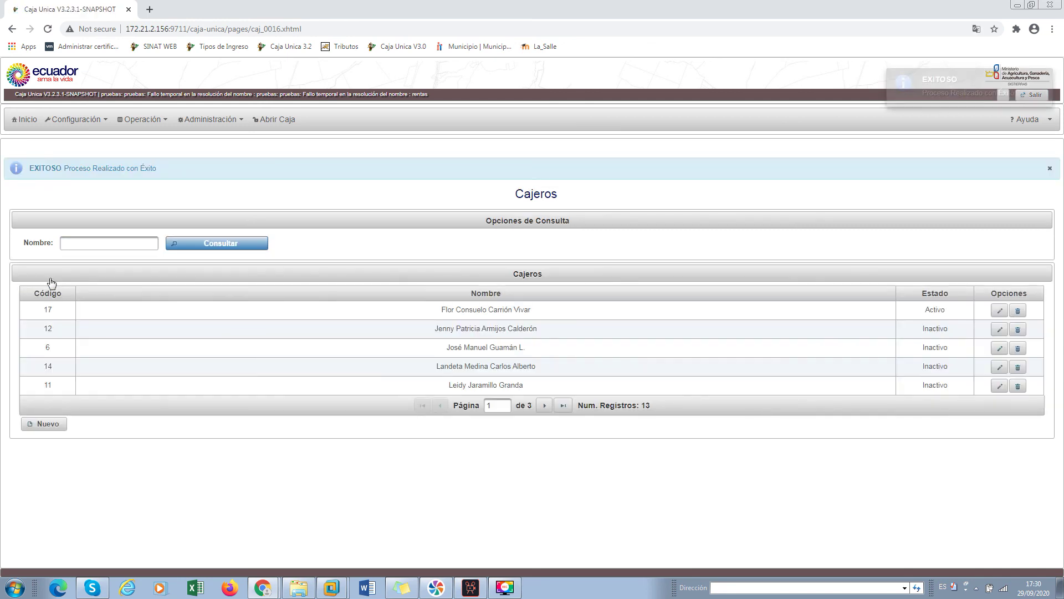
left_click(1000, 329)
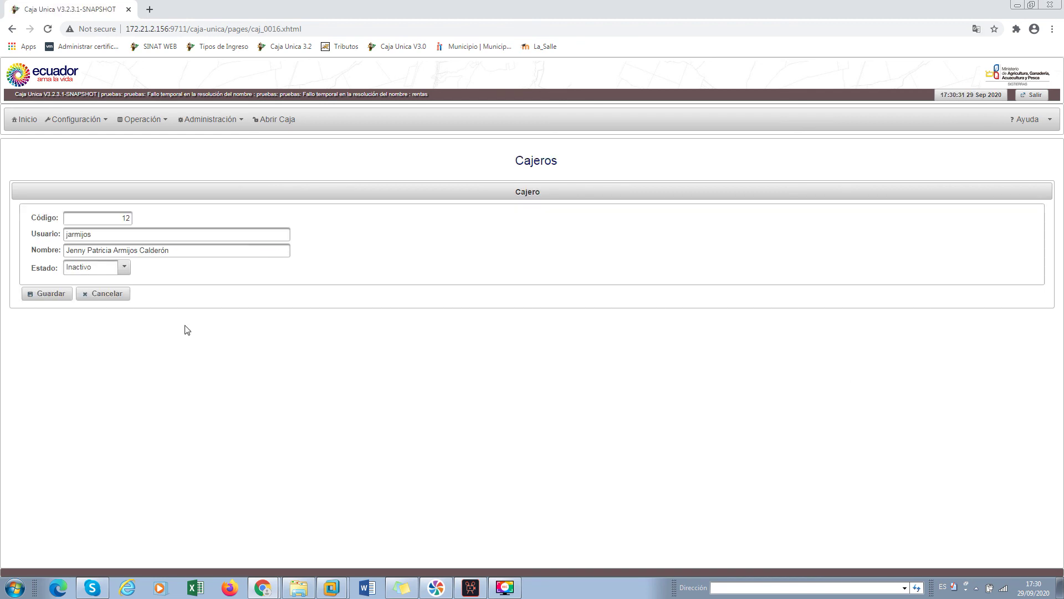
left_click(110, 293)
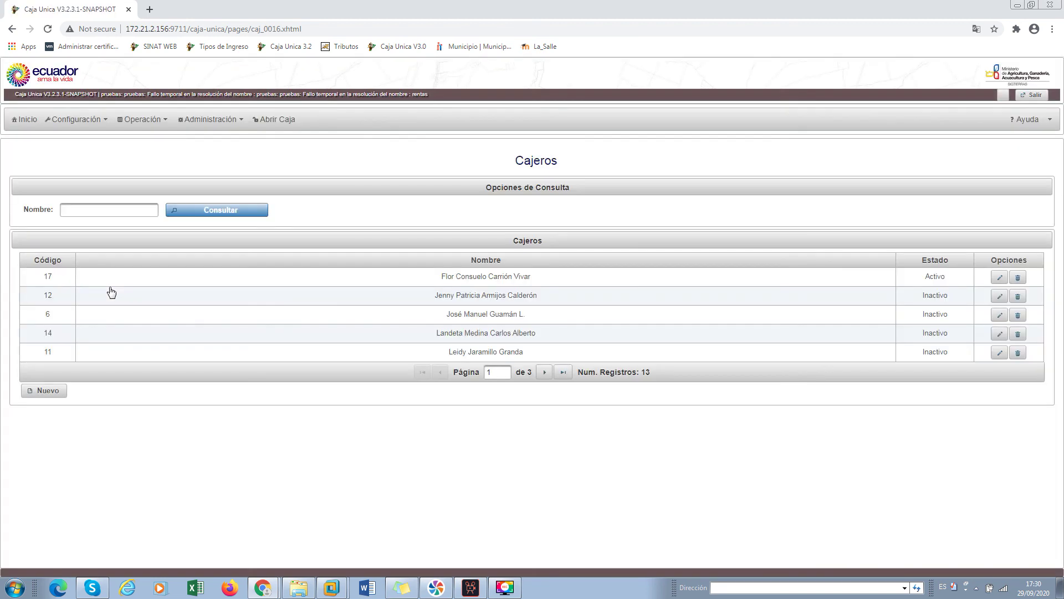
Create and save a cash box named 'Caja-' followed by the new cashier's name, without spaces
left_click(76, 119)
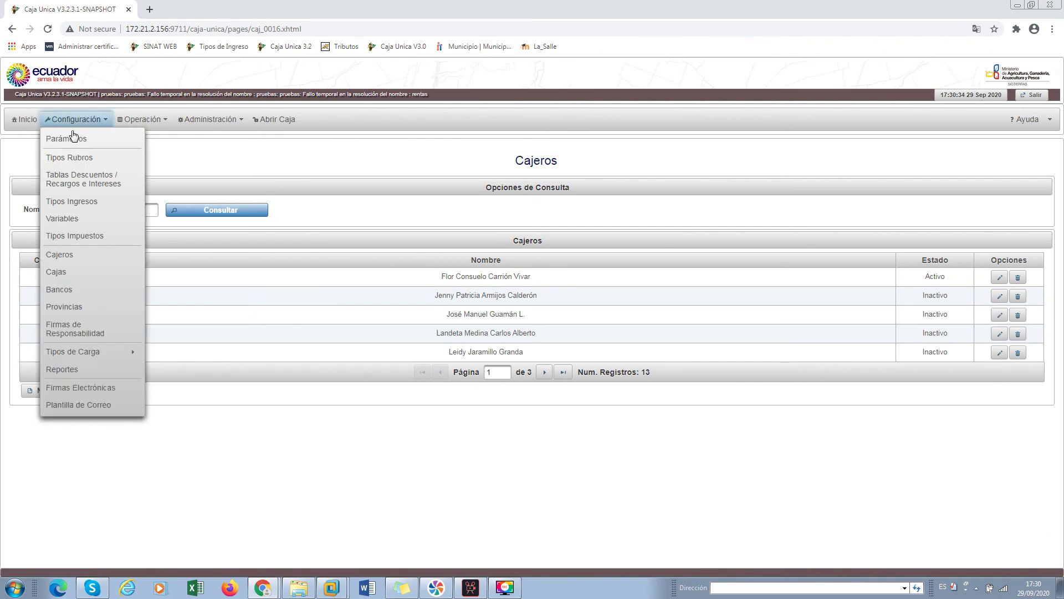
left_click(84, 271)
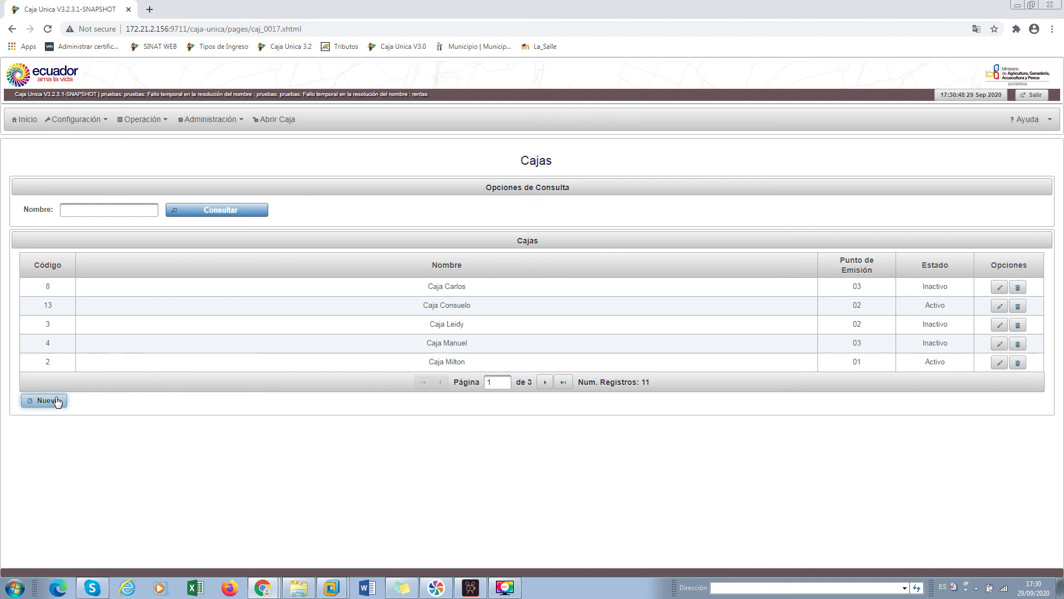
left_click(57, 400)
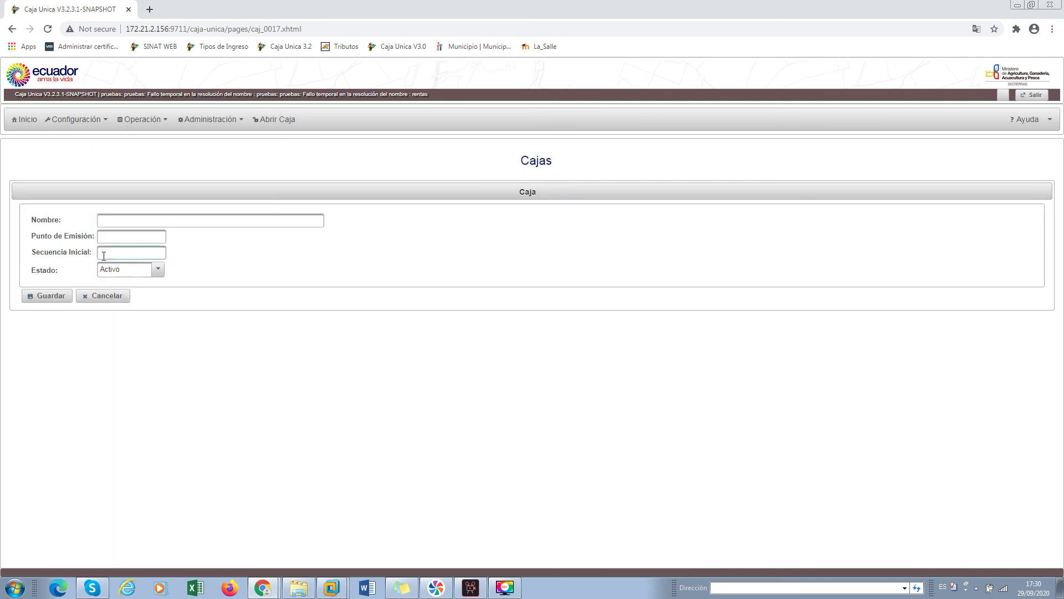
left_click(100, 221)
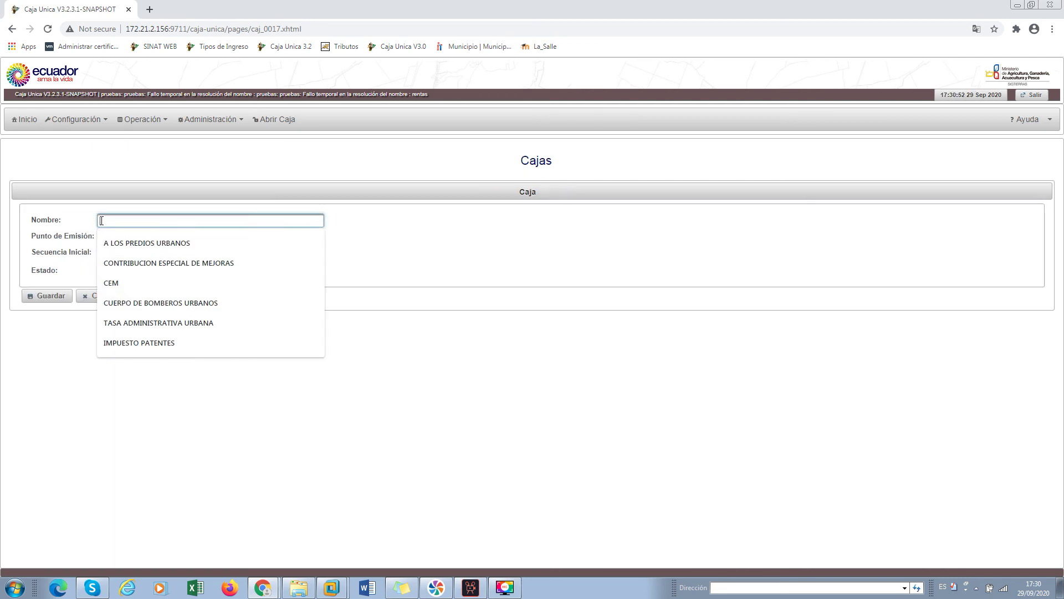
type("Ma")
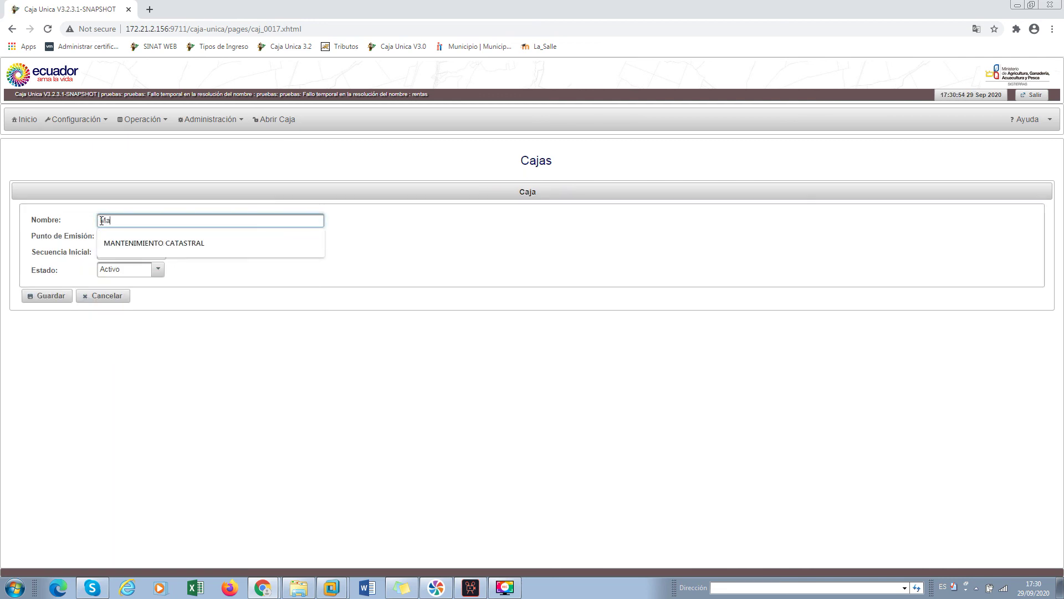
type("cia")
key("BackSpace")
key("BackSpace")
key("BackSpace")
key("BackSpace")
key("BackSpace")
type("Caja")
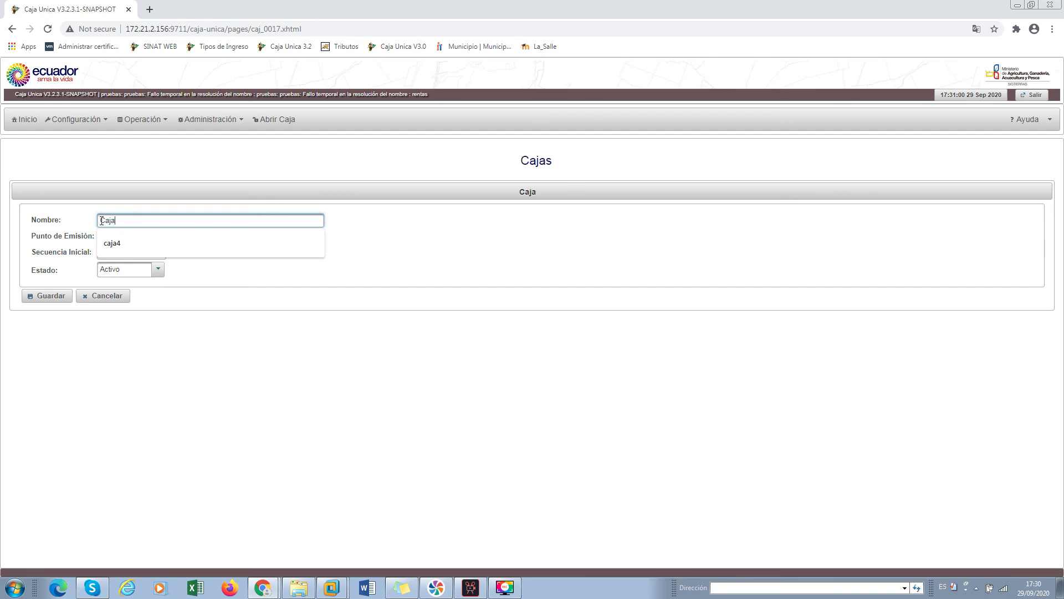
type("- Marcia")
left_click(119, 236)
left_click(118, 220)
key("BackSpace")
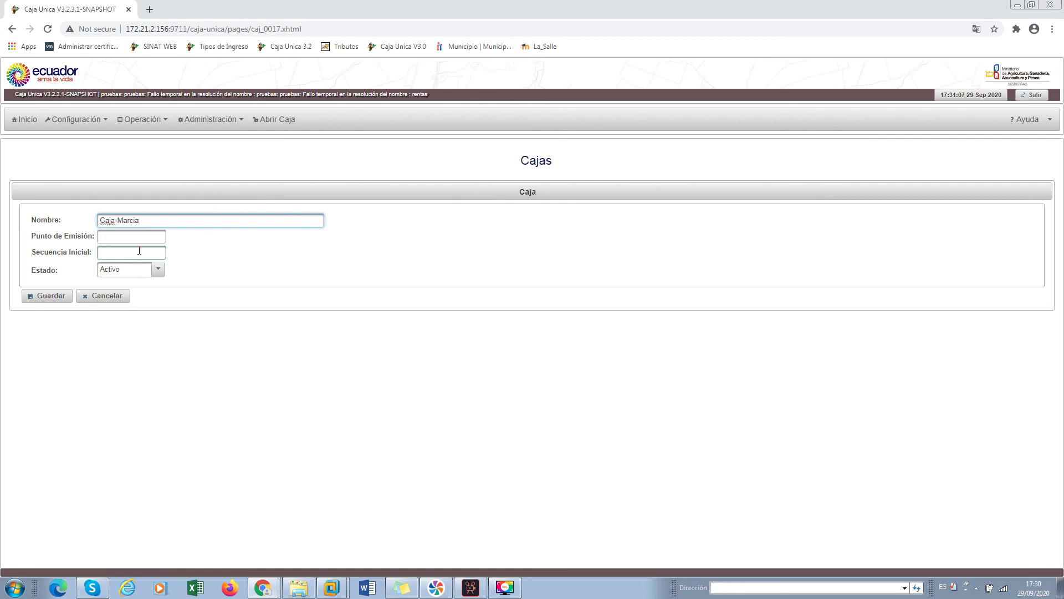
left_click(194, 261)
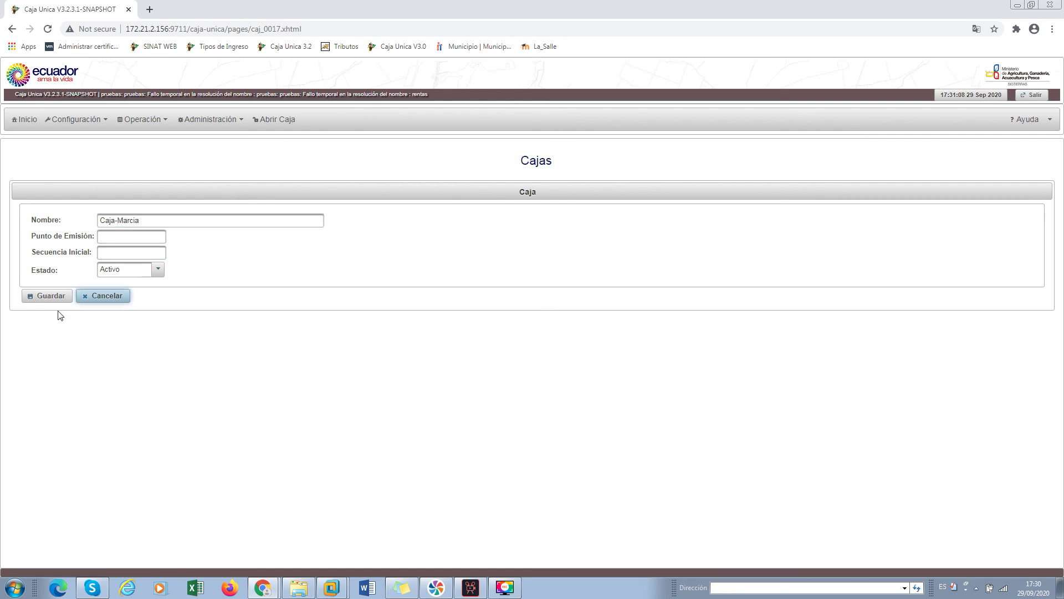
left_click(51, 303)
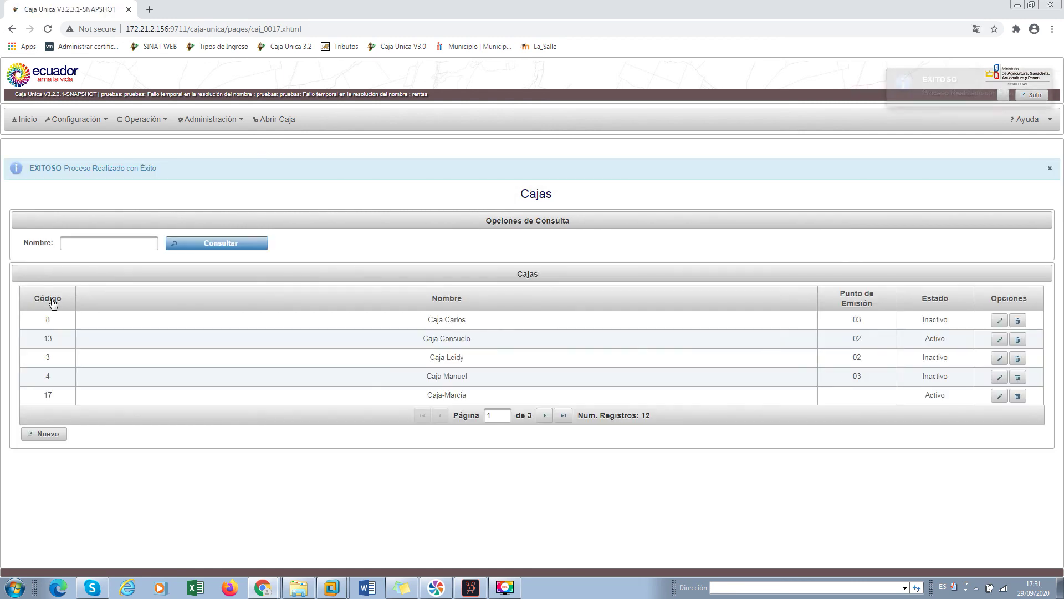